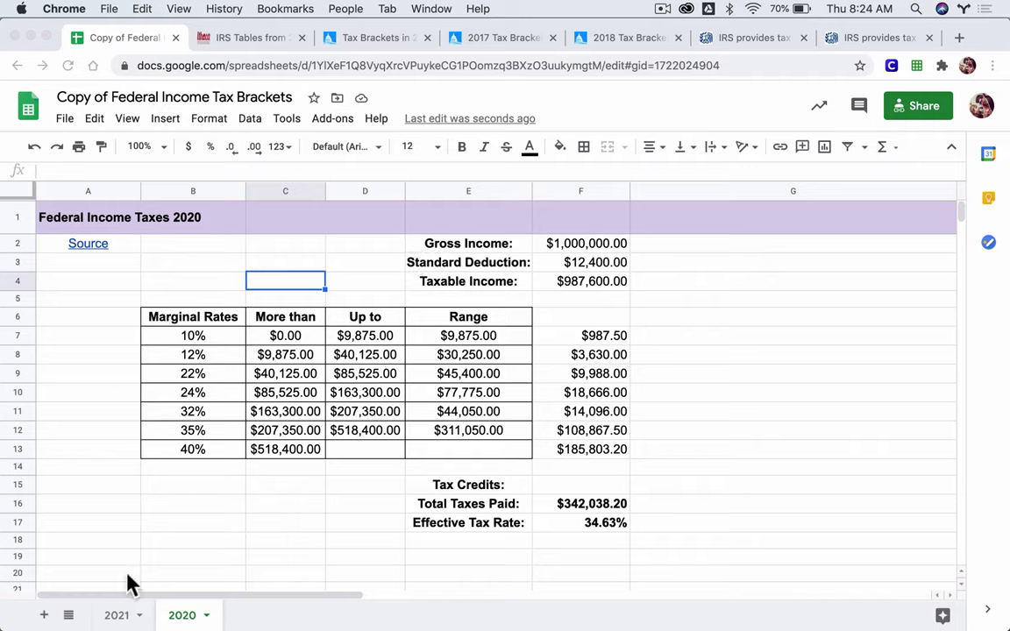
Flip between the 2021 and 2020 tax sheets to compare them, ending on 2021
click(114, 612)
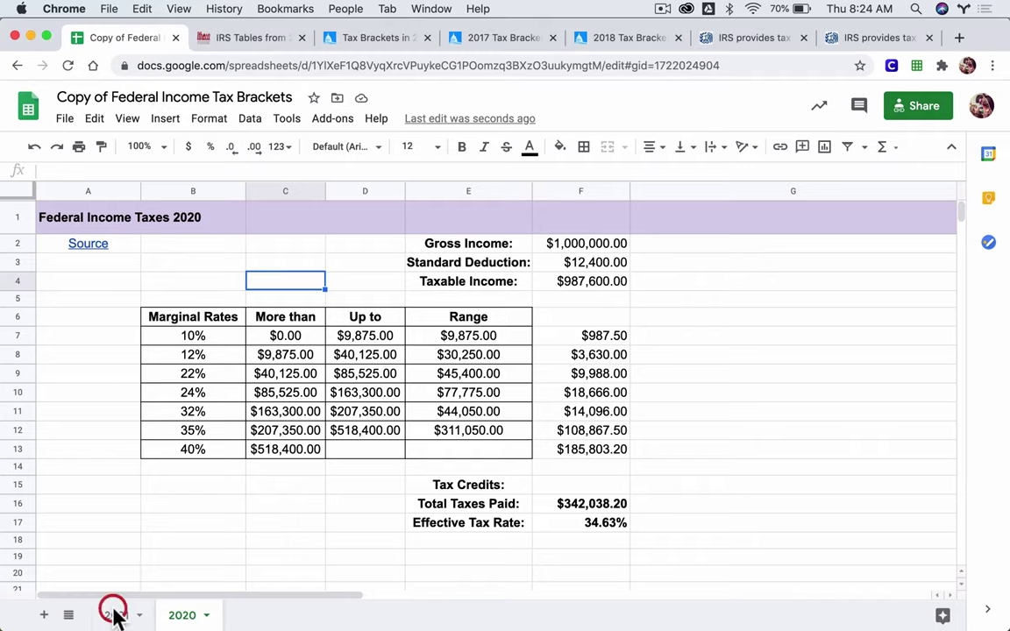
click(183, 615)
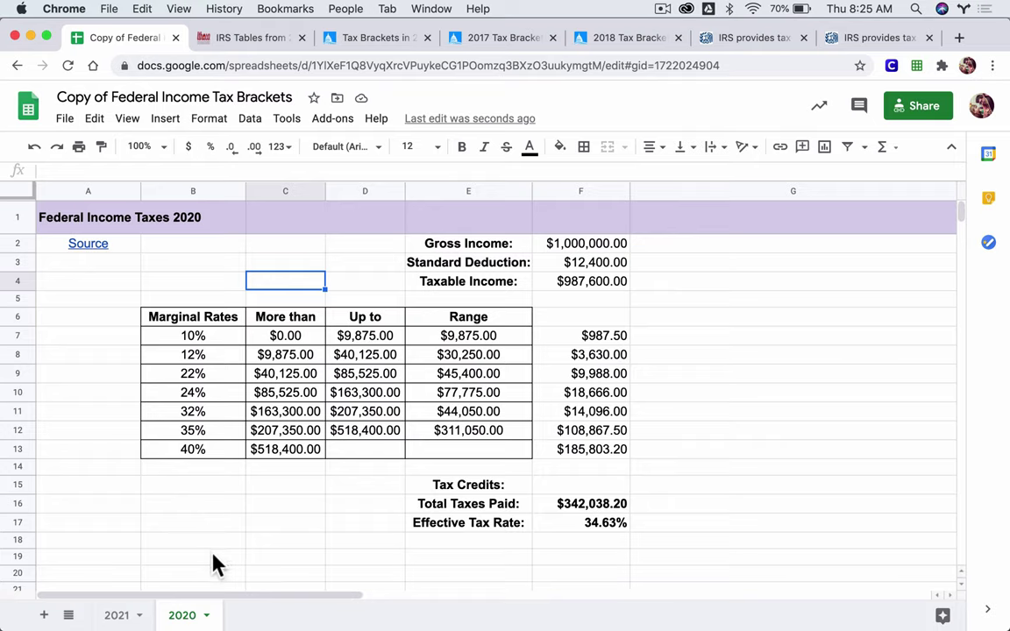
click(123, 614)
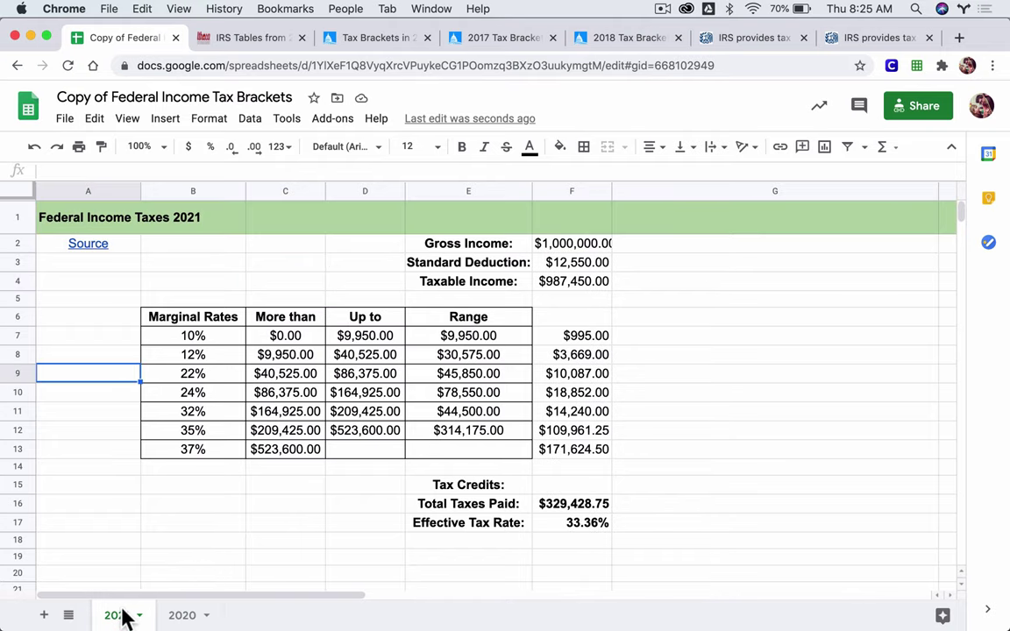
Add a new sheet, drag it to the front, and rename it (typed as 'Summay')
click(43, 616)
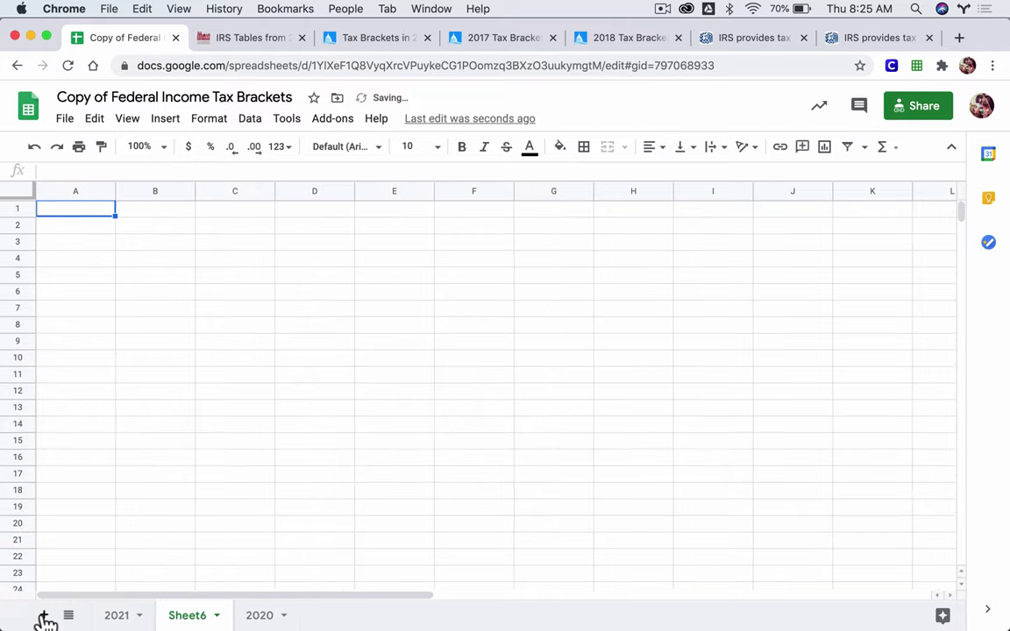
drag(181, 616, 112, 618)
right_click(112, 618)
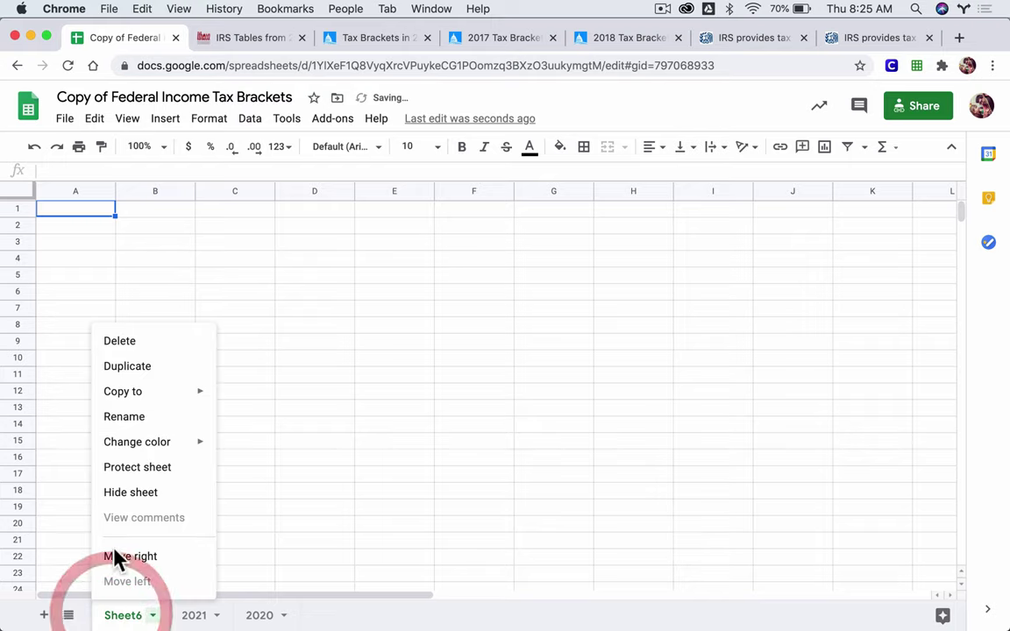
click(122, 422)
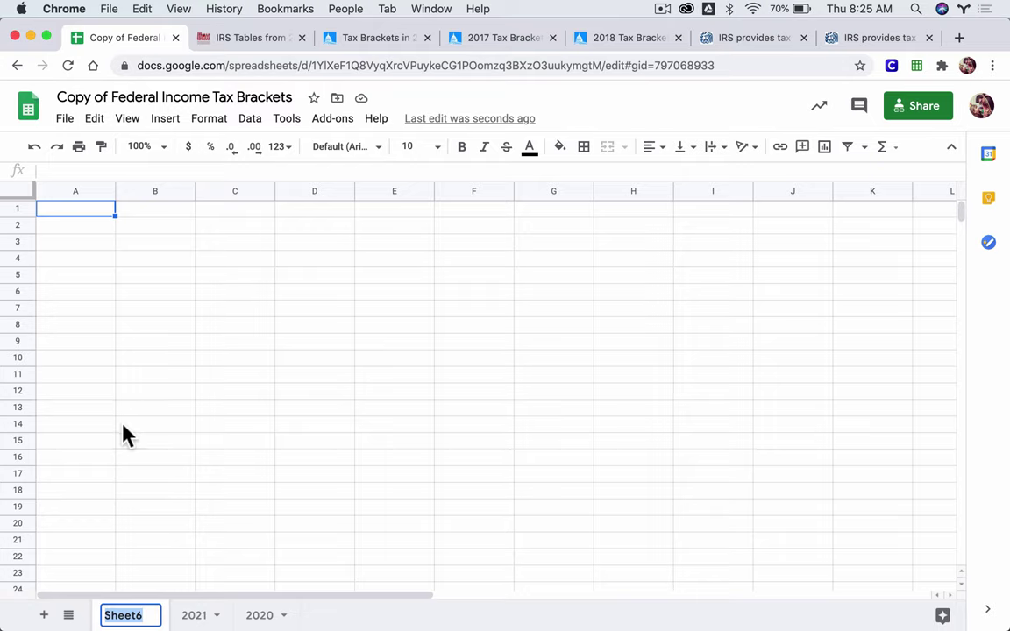
text(Summay)
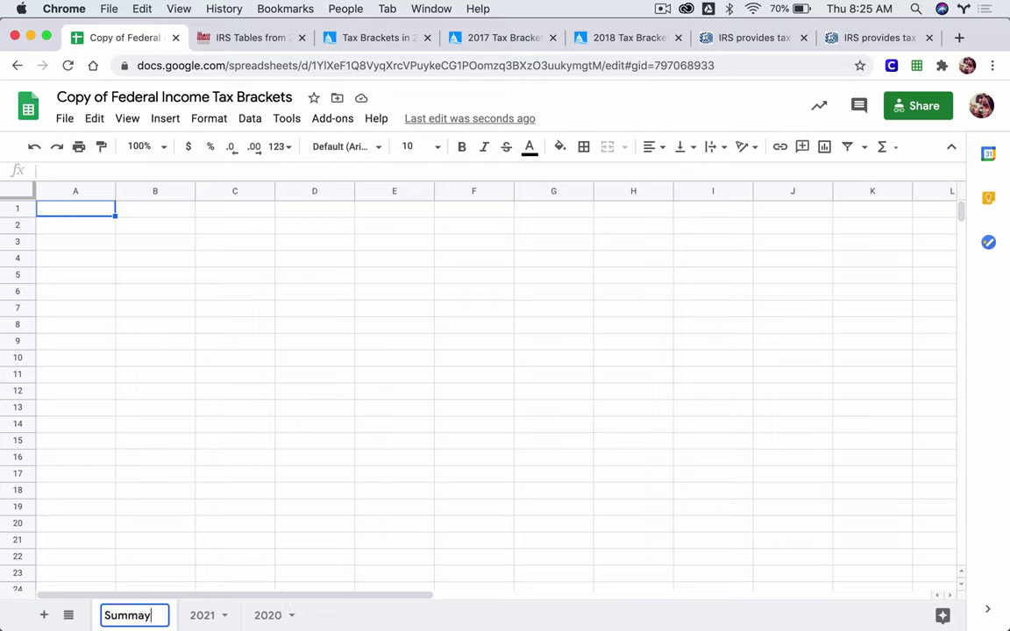
key(Return)
Correct the misspelled sheet name to 'Summary'
right_click(118, 612)
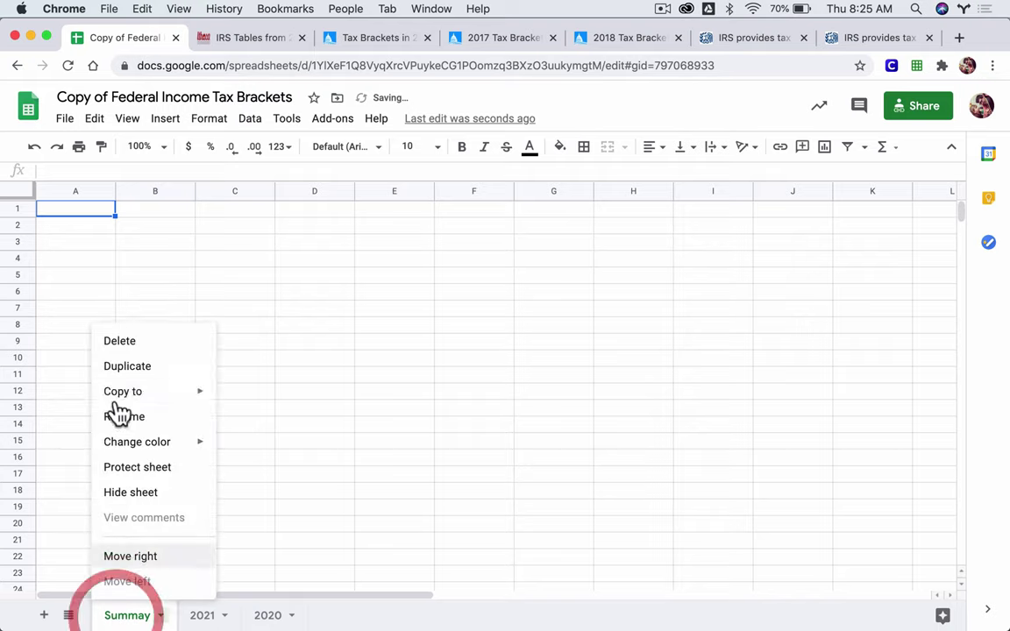
click(117, 417)
text(Summary)
key(Return)
Enter headers Year and Total Taxes in A4:B4, and Year and Effective Tax Rate in D4:E4
click(103, 260)
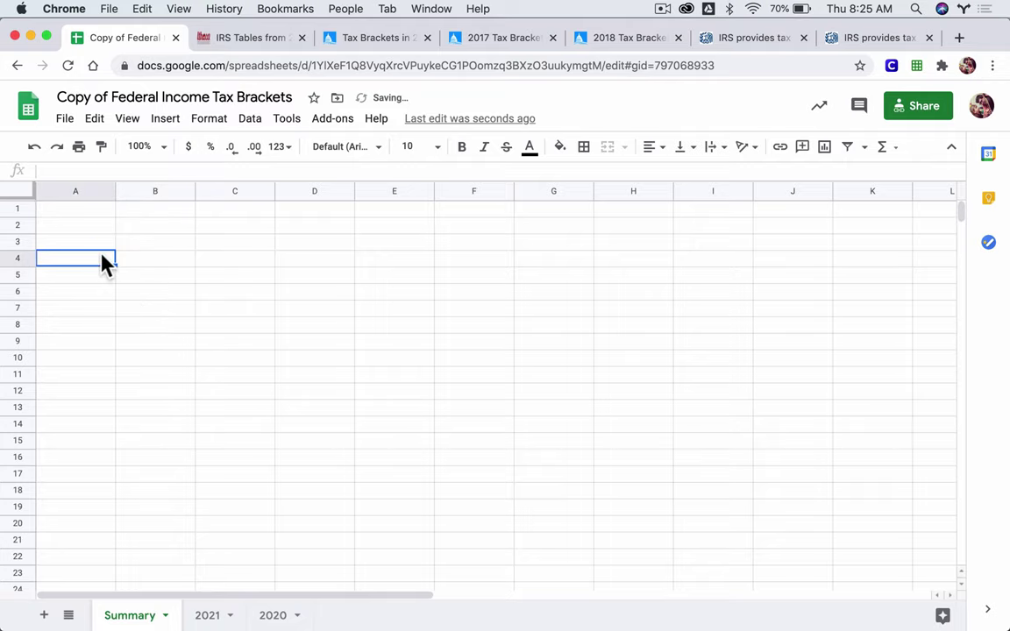
text(Year)
key(Tab)
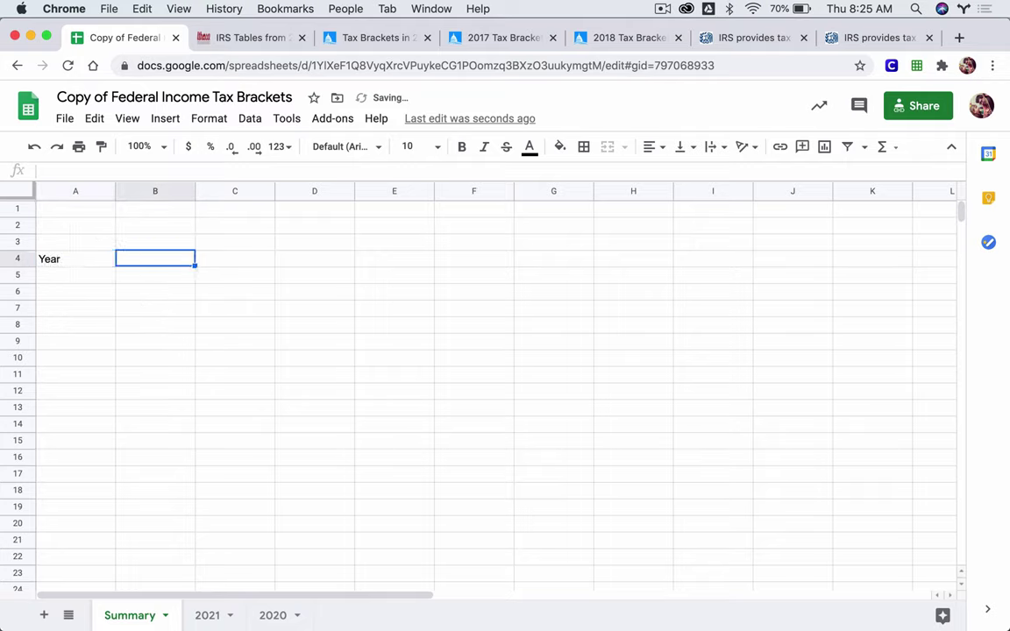
text(Total)
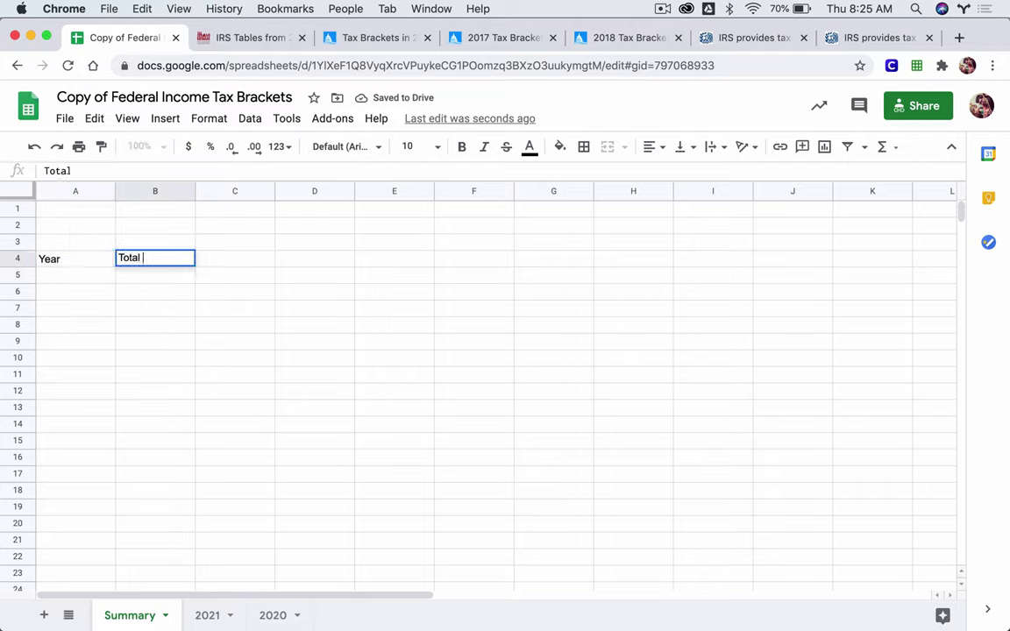
text( Taxes)
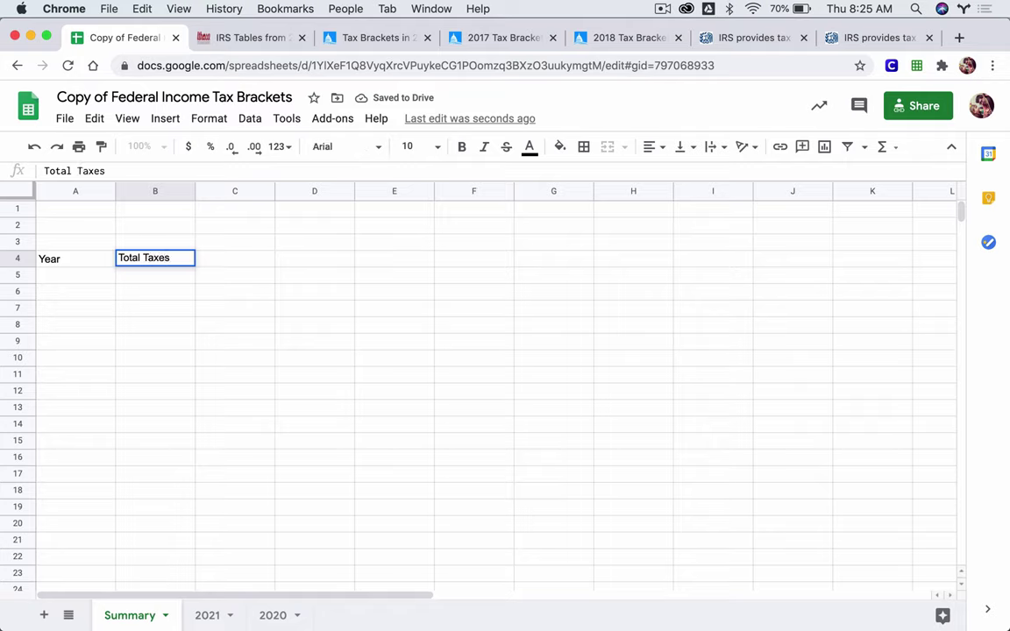
key(Tab)
key(Tab)
text(Year)
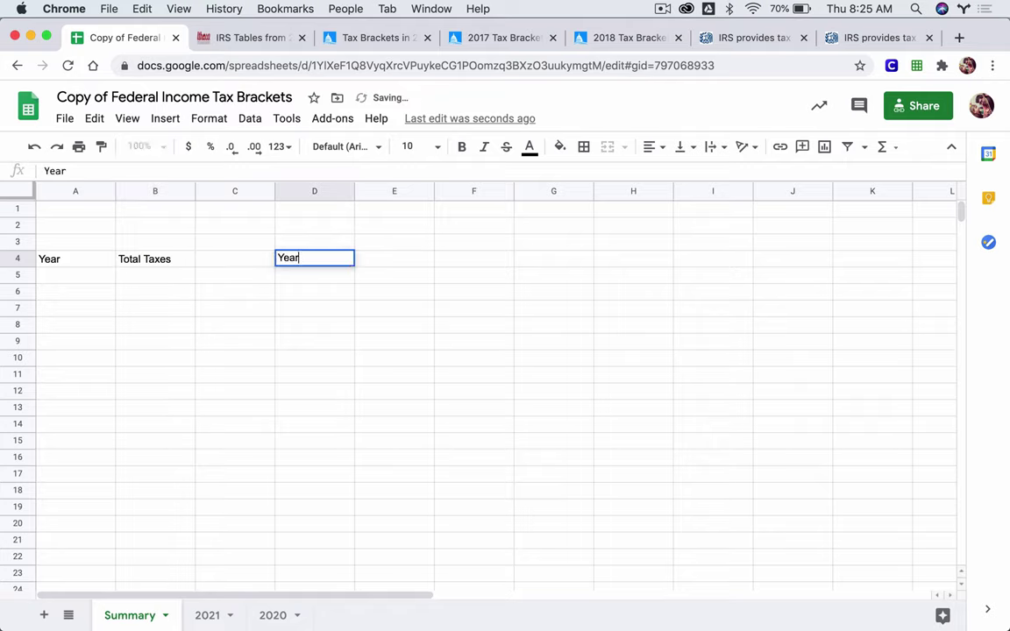
key(Tab)
text(Effective )
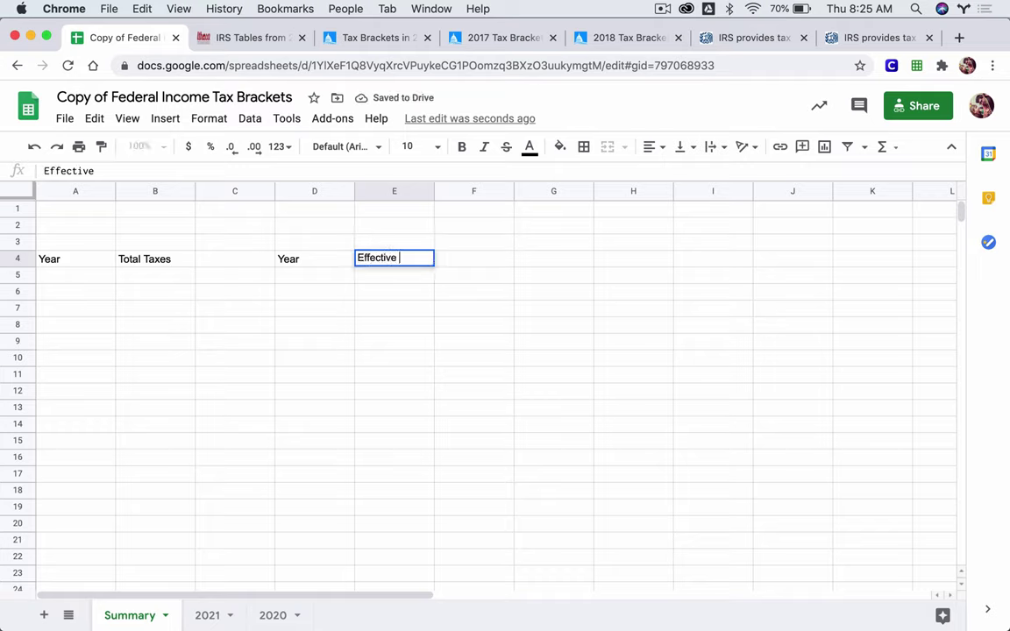
text(Tax Rate)
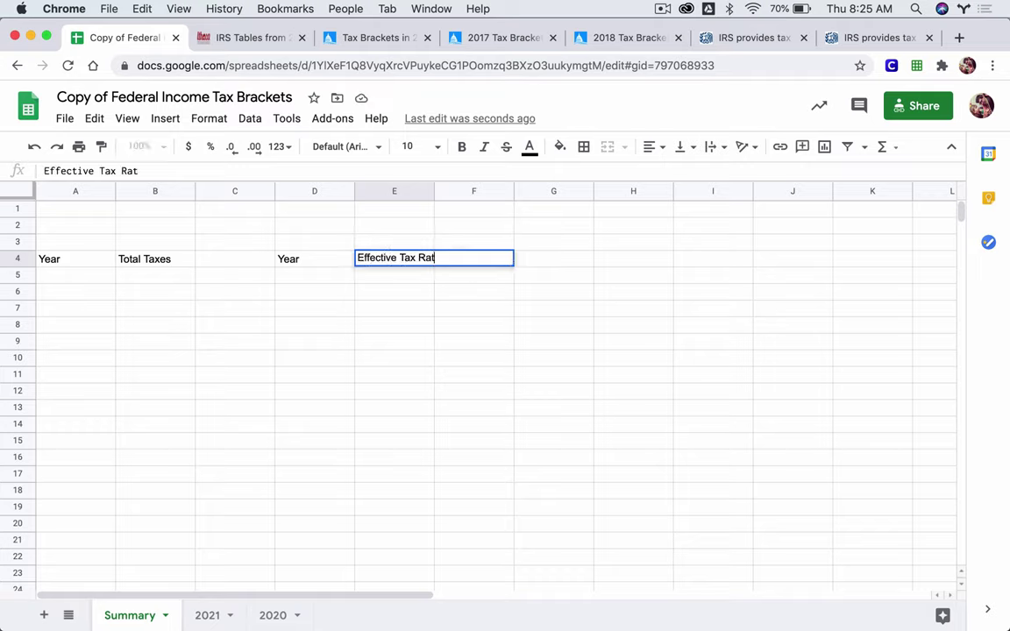
key(Return)
List years 2020 and 2021 in A5:A6 and D5:D6
key(Left)
key(Left)
key(Left)
key(Left)
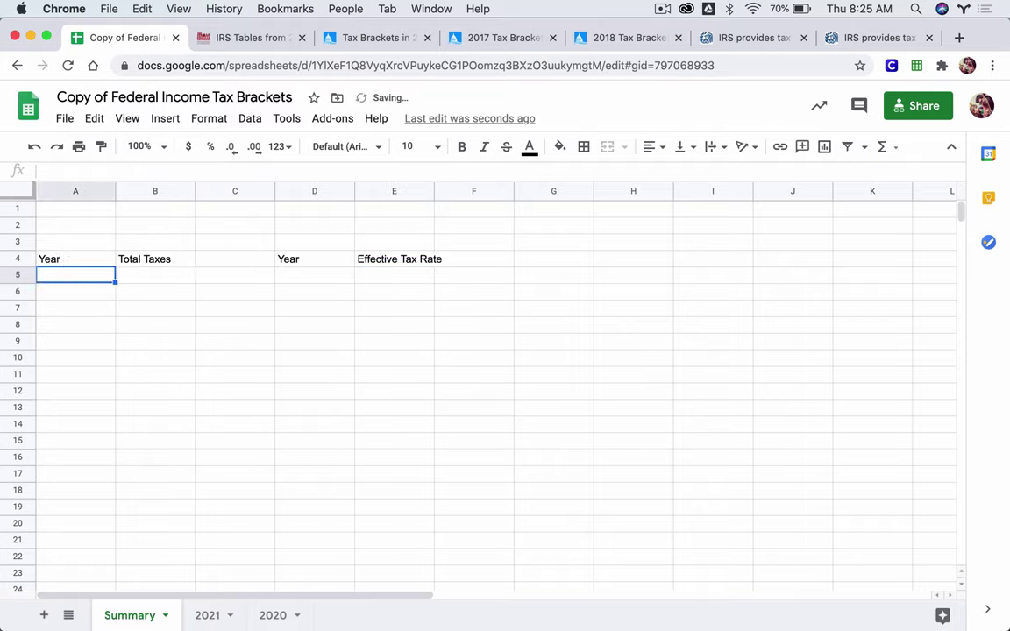
text(2020)
key(Return)
text(2021)
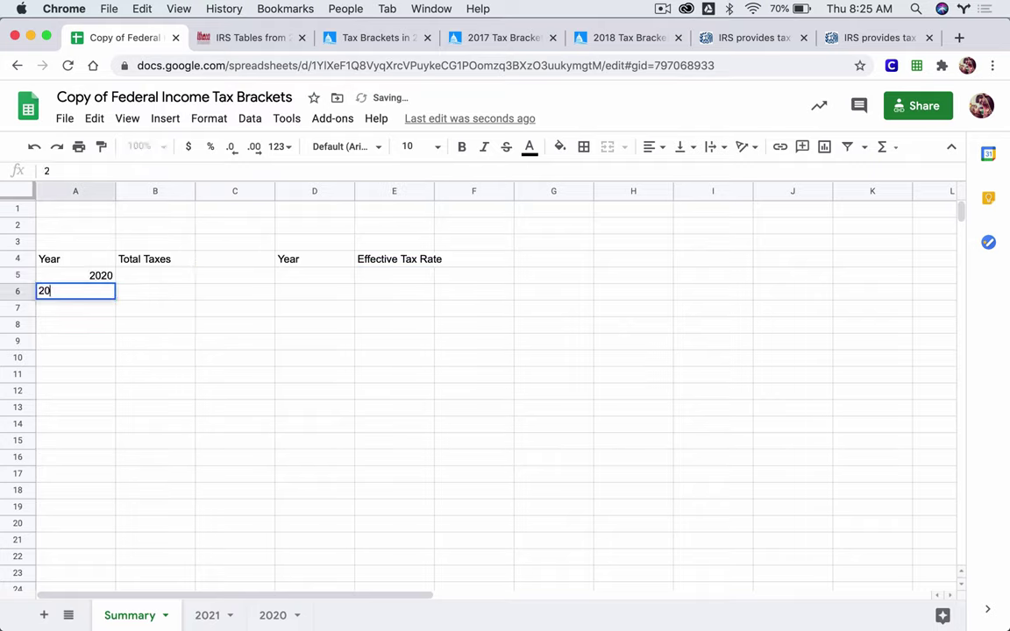
key(Return)
key(Up)
key(Up)
key(Right)
key(Right)
key(Right)
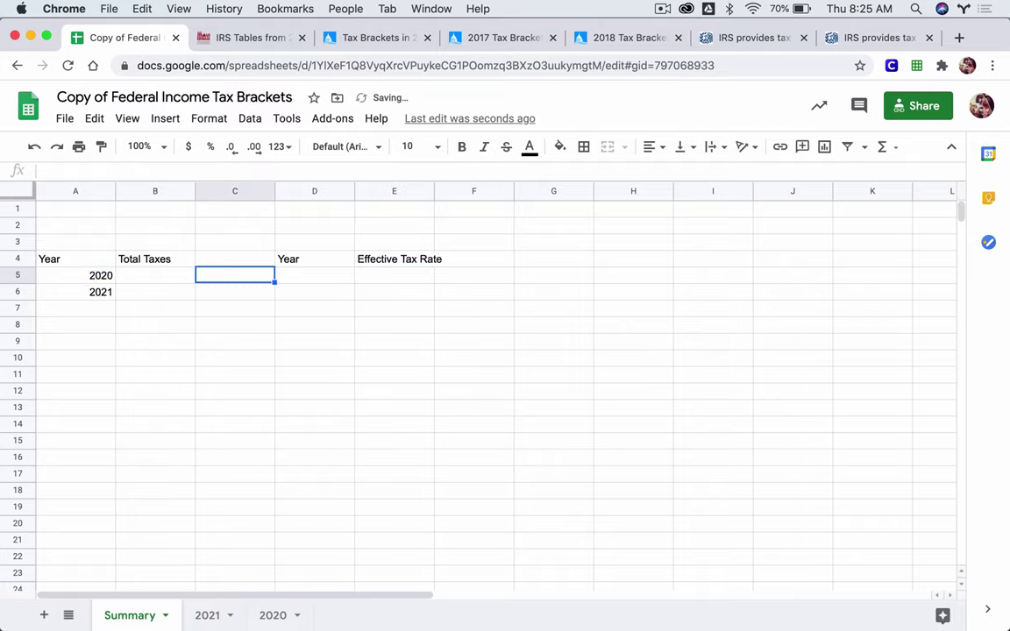
text(2020)
key(Return)
text(2021)
key(Return)
key(Up)
key(Up)
key(Left)
key(Left)
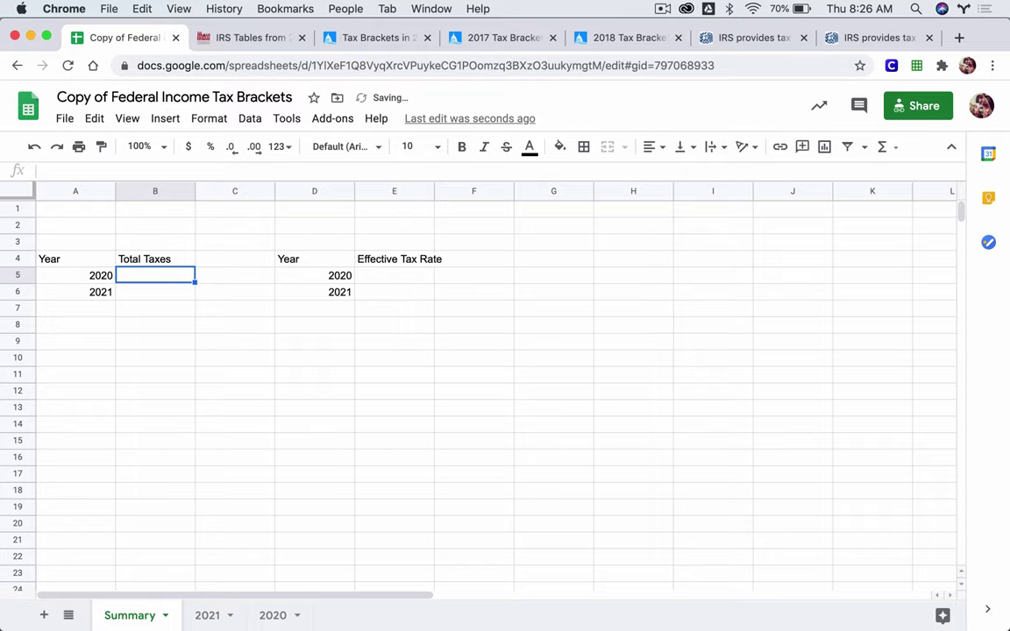
Link Summary B5 and B6 to Total Taxes Paid on the 2020 and 2021 sheets ($342,038.20, $329,428.75)
text(=)
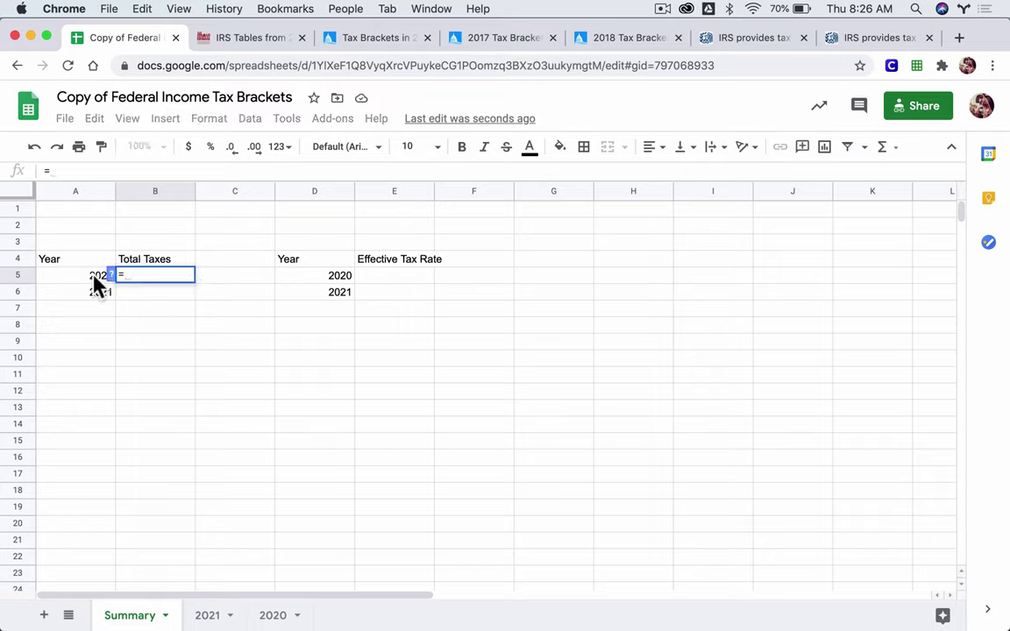
click(271, 616)
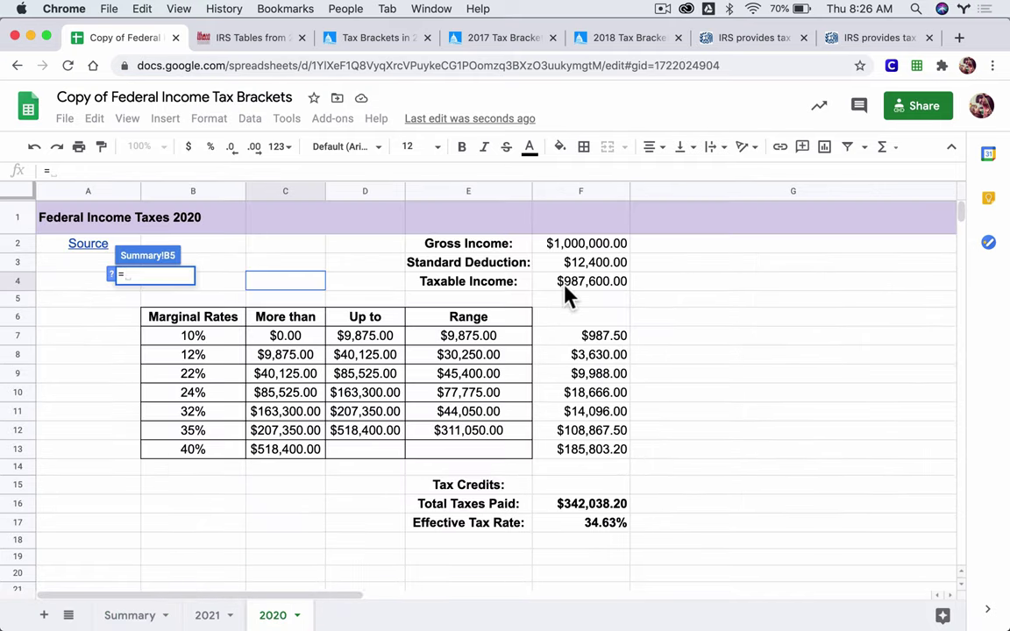
click(570, 513)
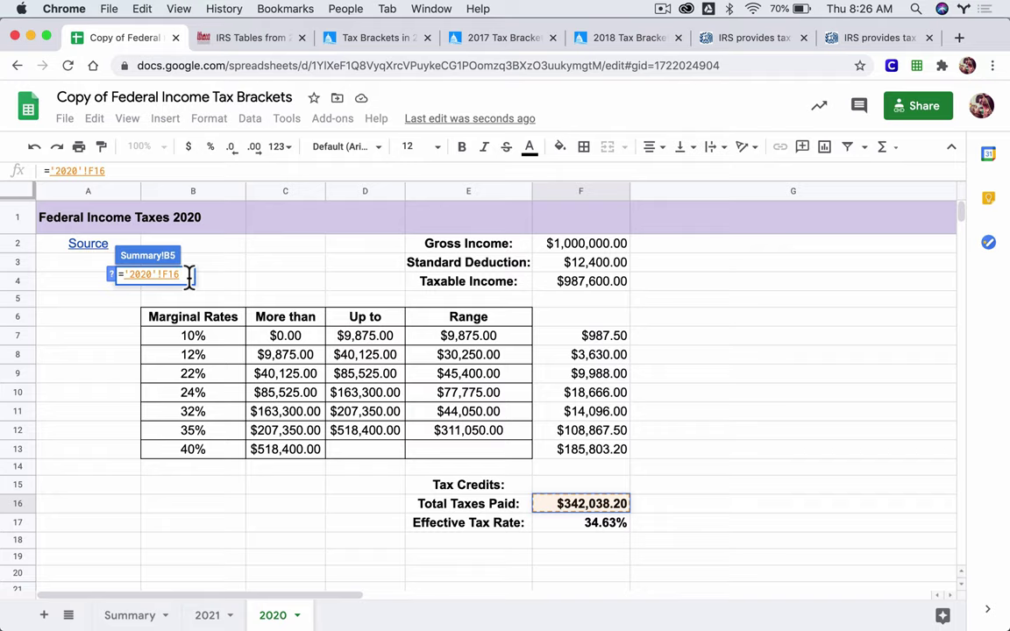
key(Return)
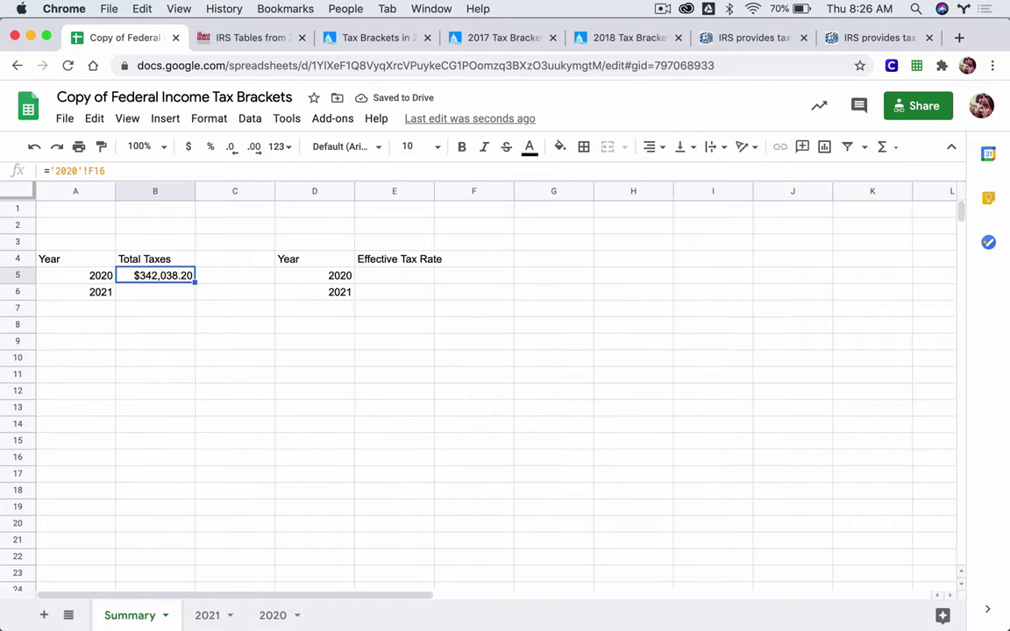
click(172, 295)
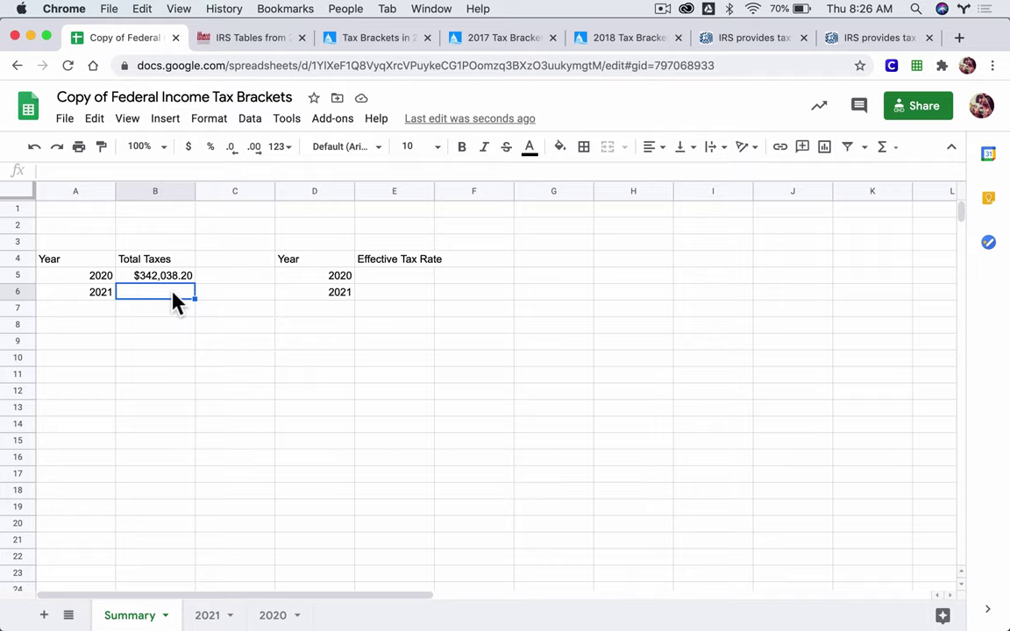
text(=)
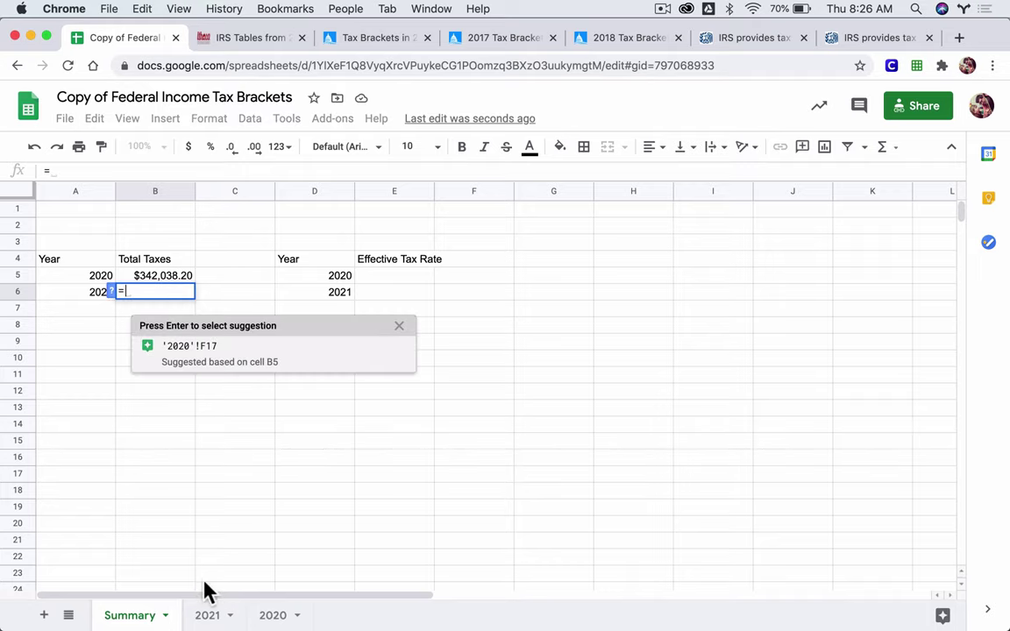
click(206, 614)
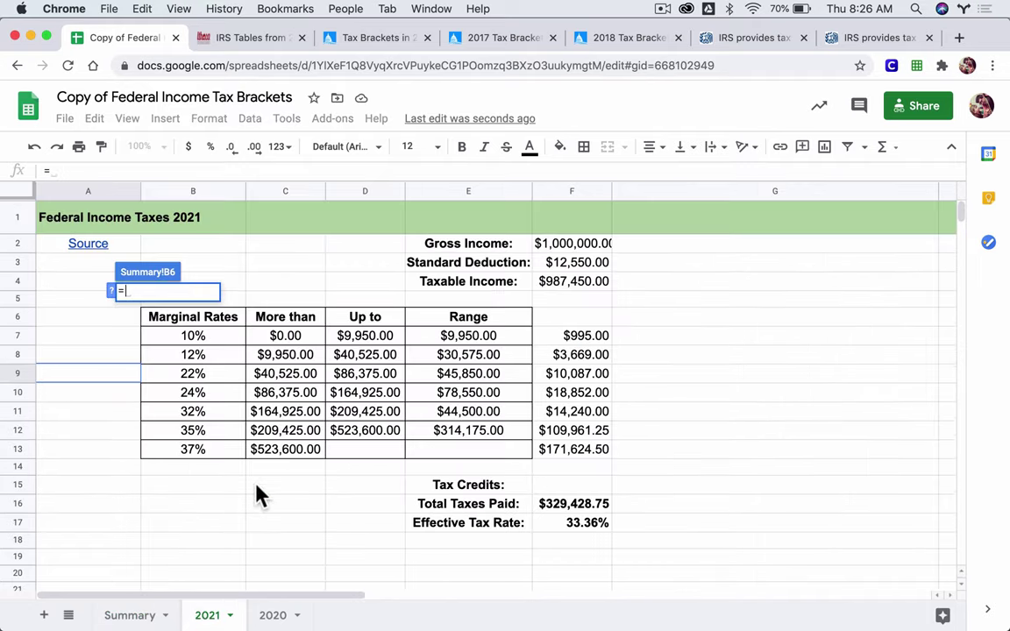
click(575, 505)
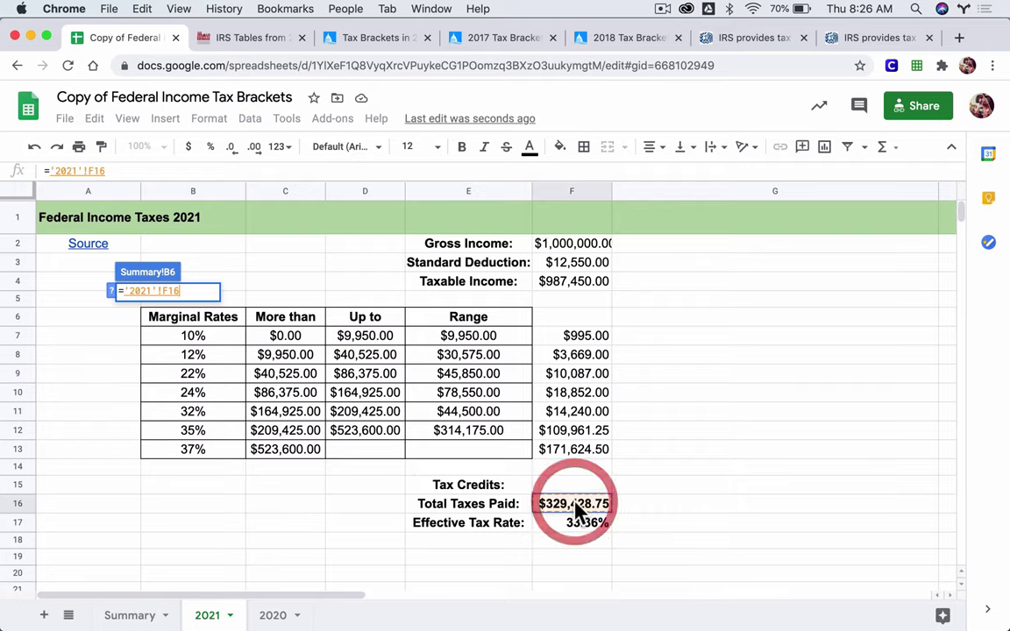
key(Return)
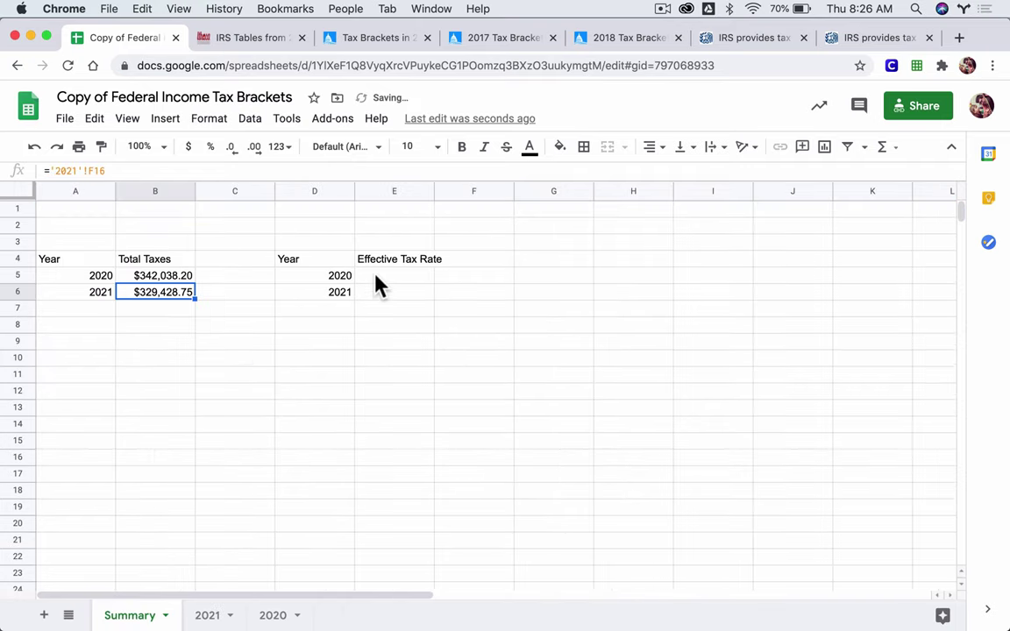
Link Summary E5 and E6 to the 2020 sheet's effective rate in F17, both showing 34.63%
click(374, 278)
text(=)
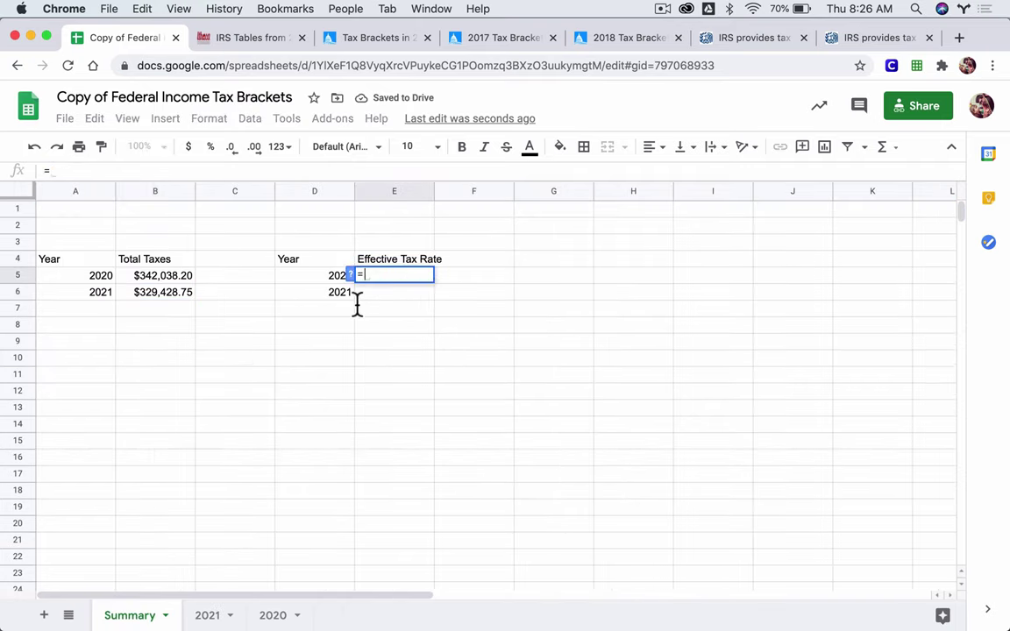
click(273, 614)
click(557, 526)
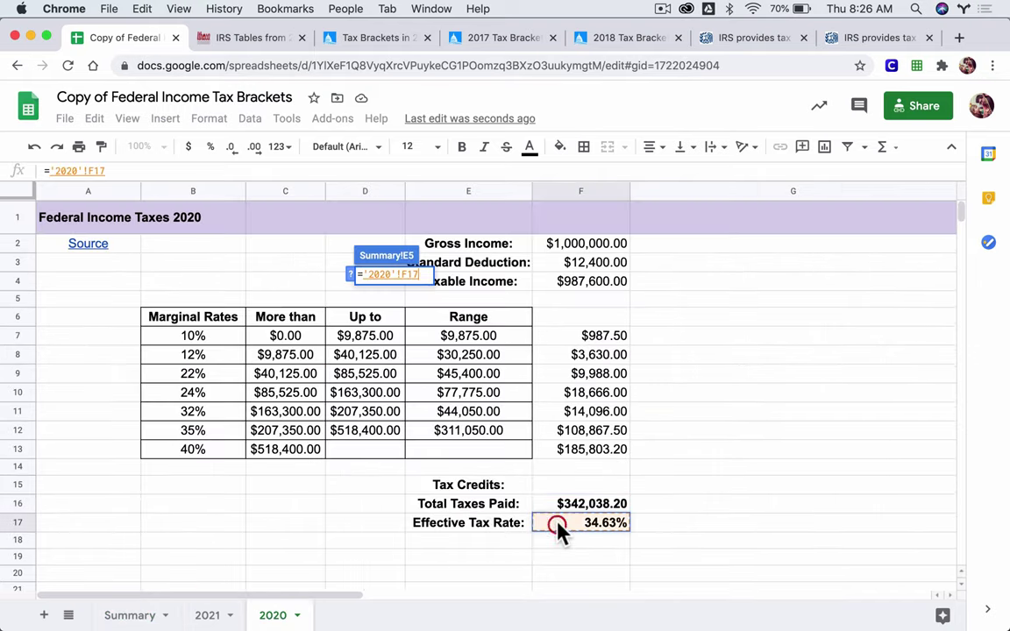
key(Return)
click(409, 295)
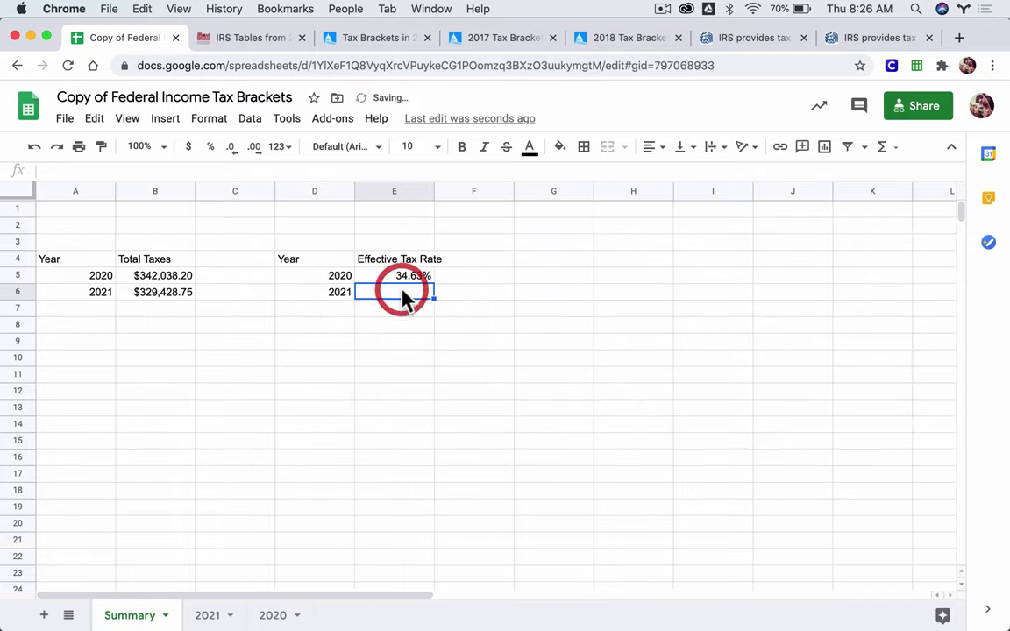
text(=)
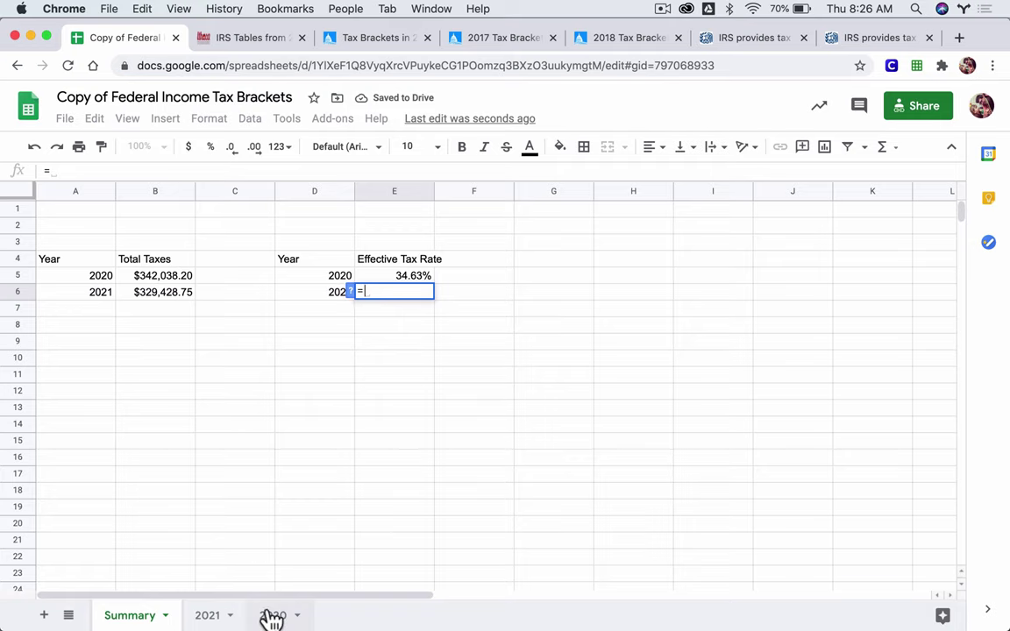
click(272, 613)
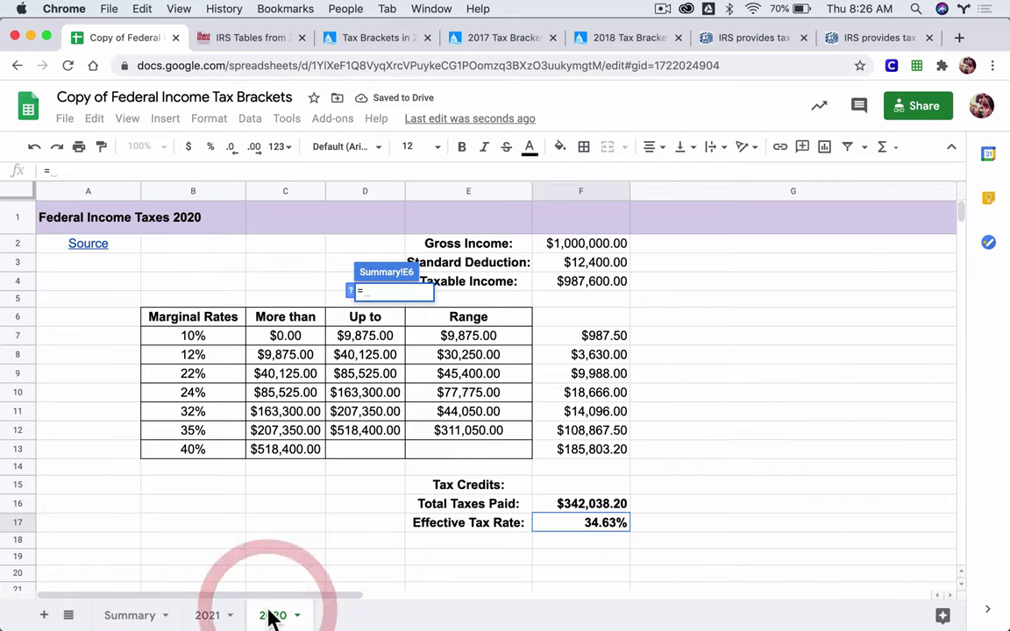
click(574, 526)
key(Return)
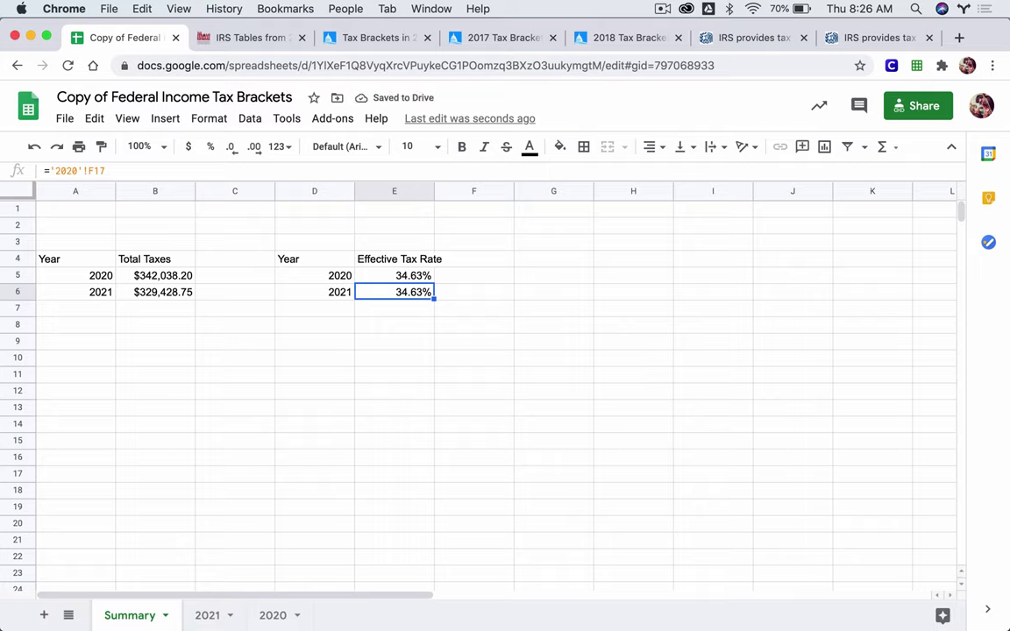
key(Left)
key(Left)
key(Left)
key(Left)
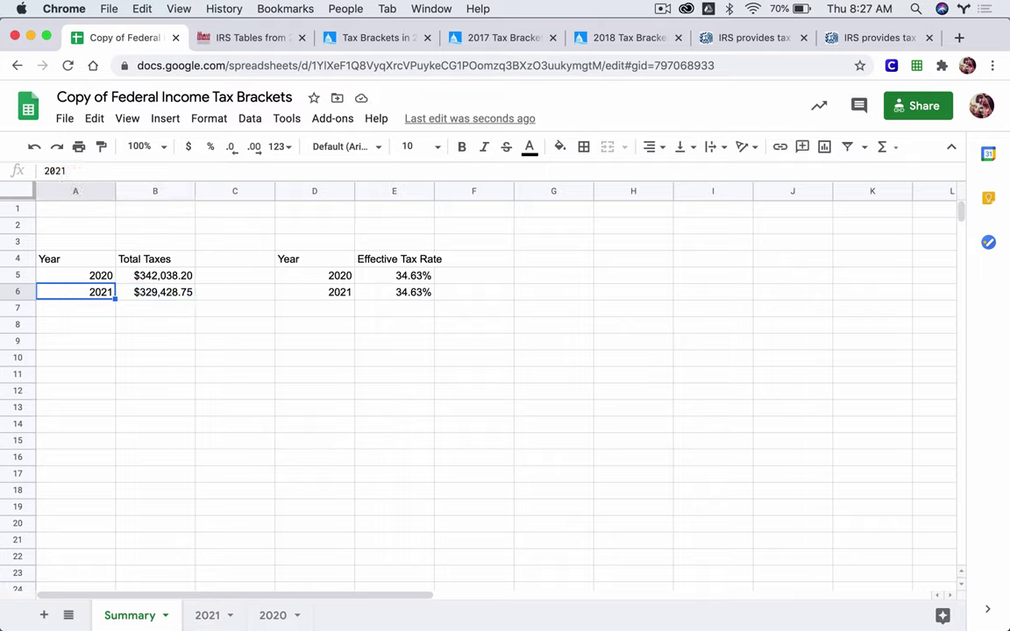
key(Up)
key(Up)
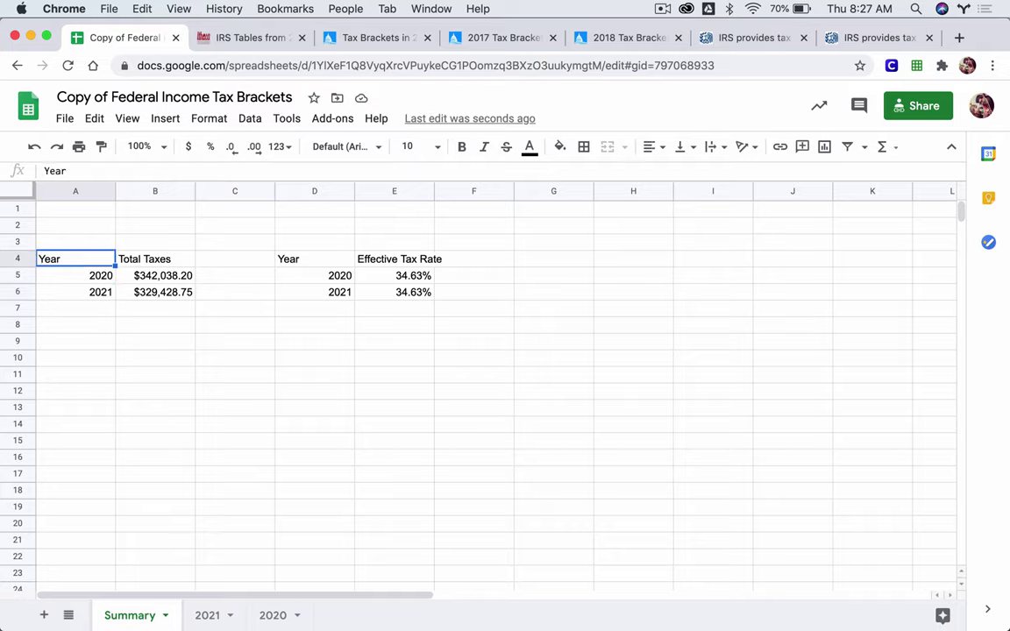
key(shift+Right)
key(shift+Right)
key(shift+Left)
key(shift+Down)
key(shift+Down)
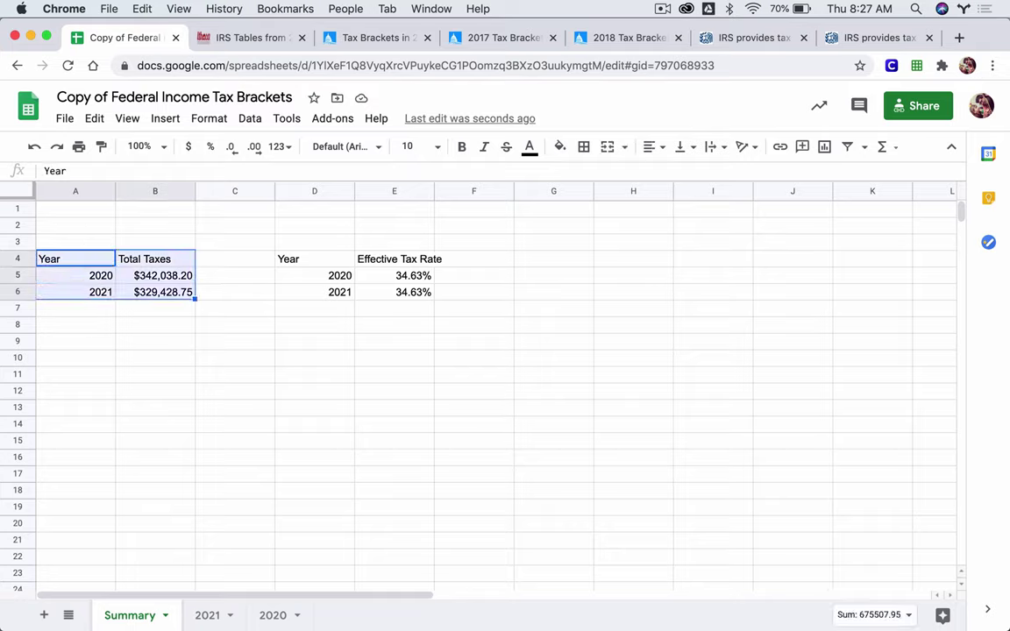
click(453, 419)
click(317, 256)
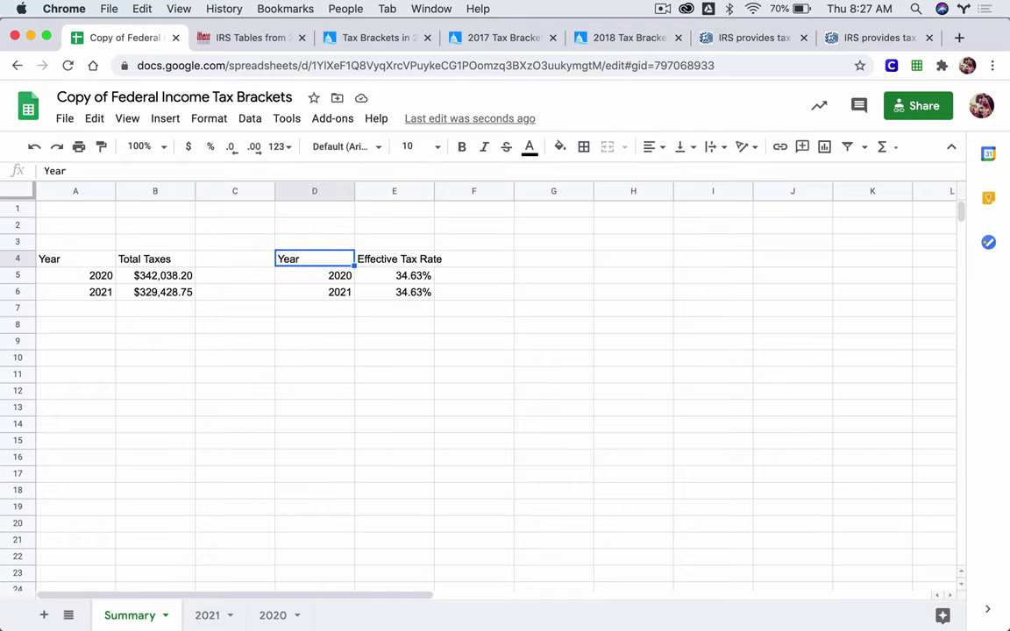
key(shift+Right)
key(shift+Down)
key(shift+Down)
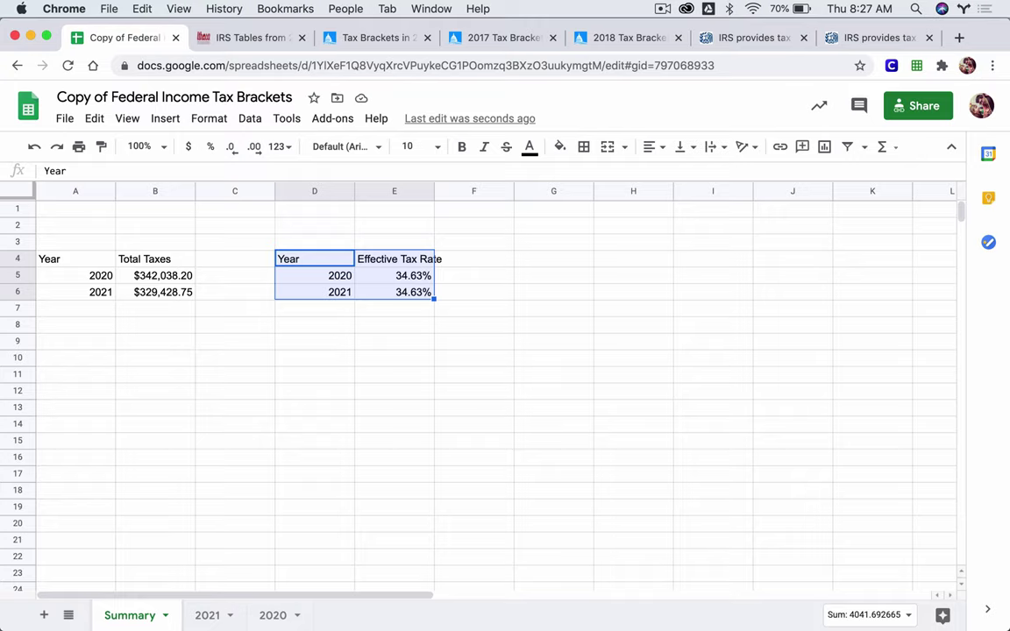
click(108, 226)
Label Summary A2 'Gross Income' and widen column F on the 2021 sheet
text(Gr)
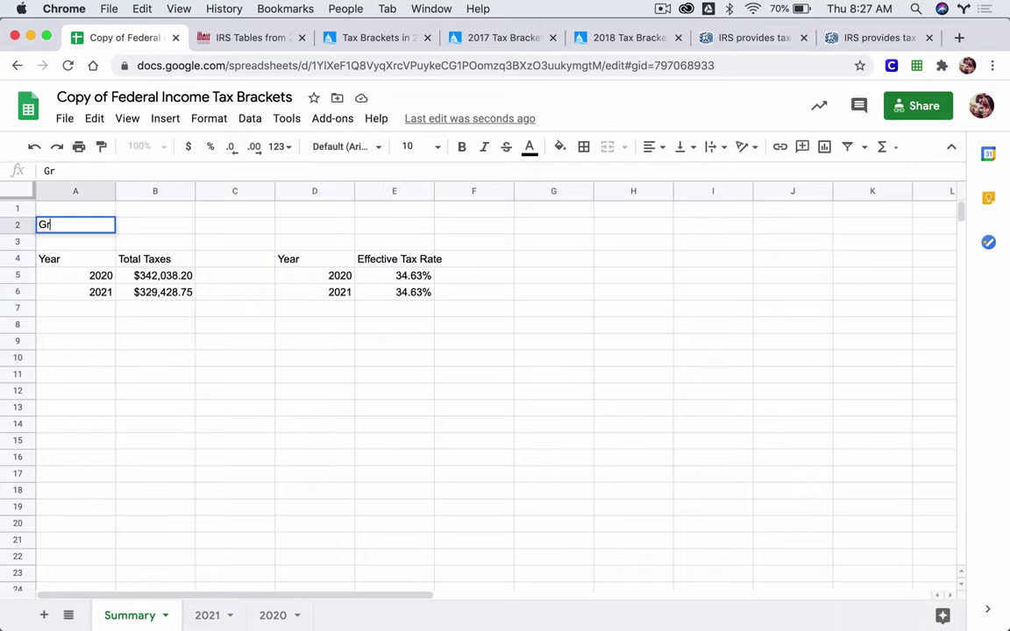
text(oss Inco)
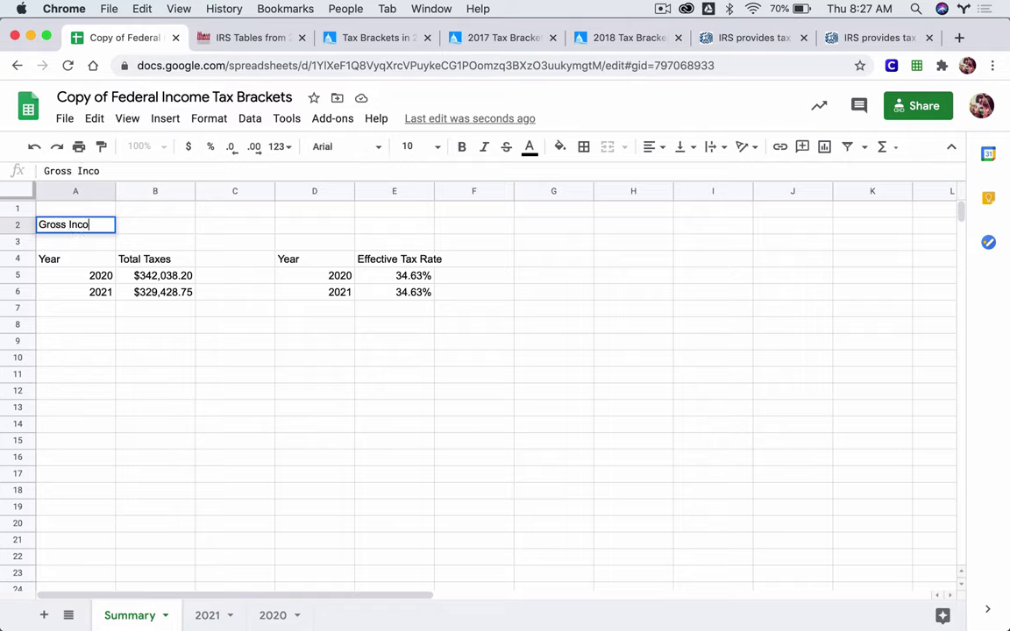
text(me)
key(Tab)
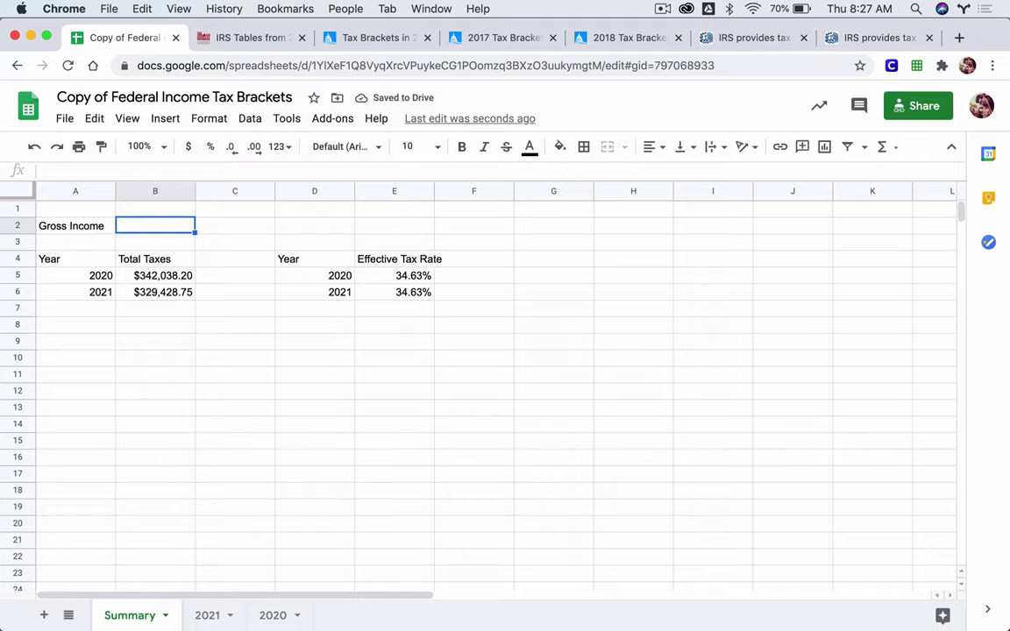
click(207, 616)
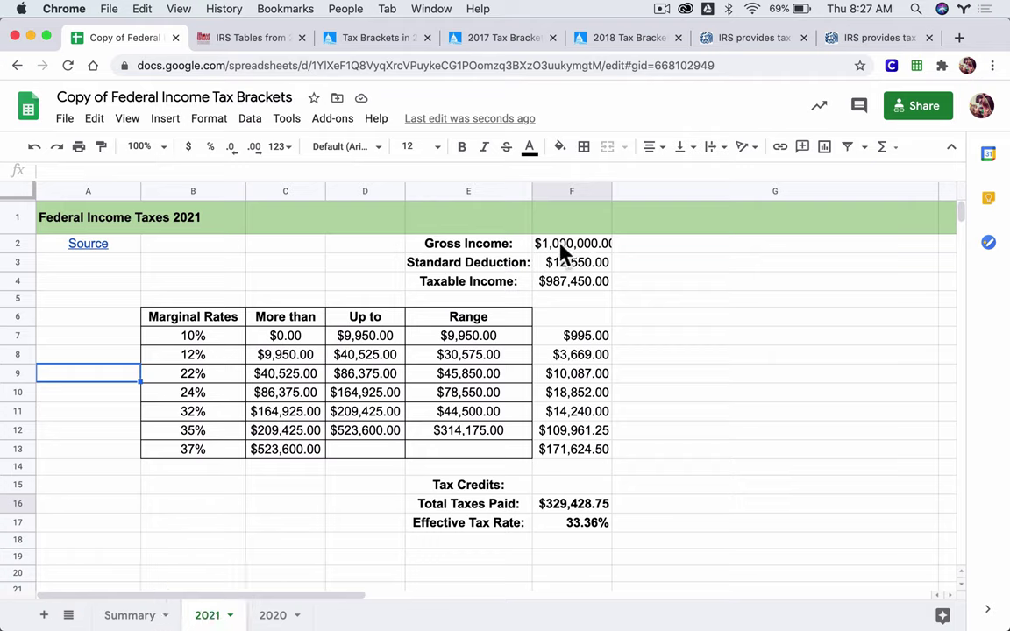
click(562, 249)
click(580, 190)
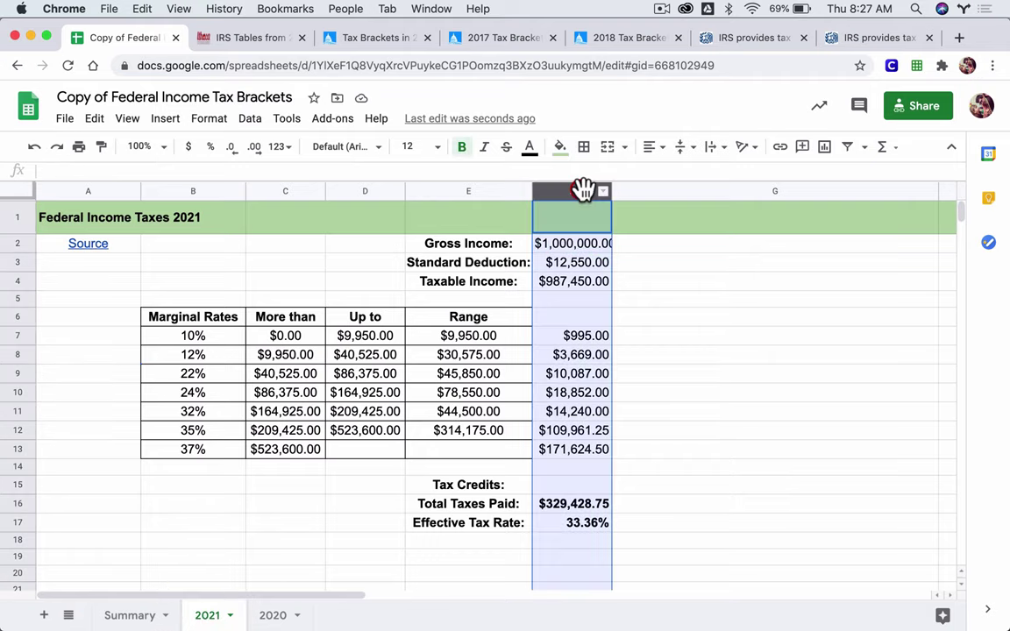
drag(610, 191, 639, 191)
Make the 2021 sheet's Gross Income in F2 equal Summary!B2
click(604, 254)
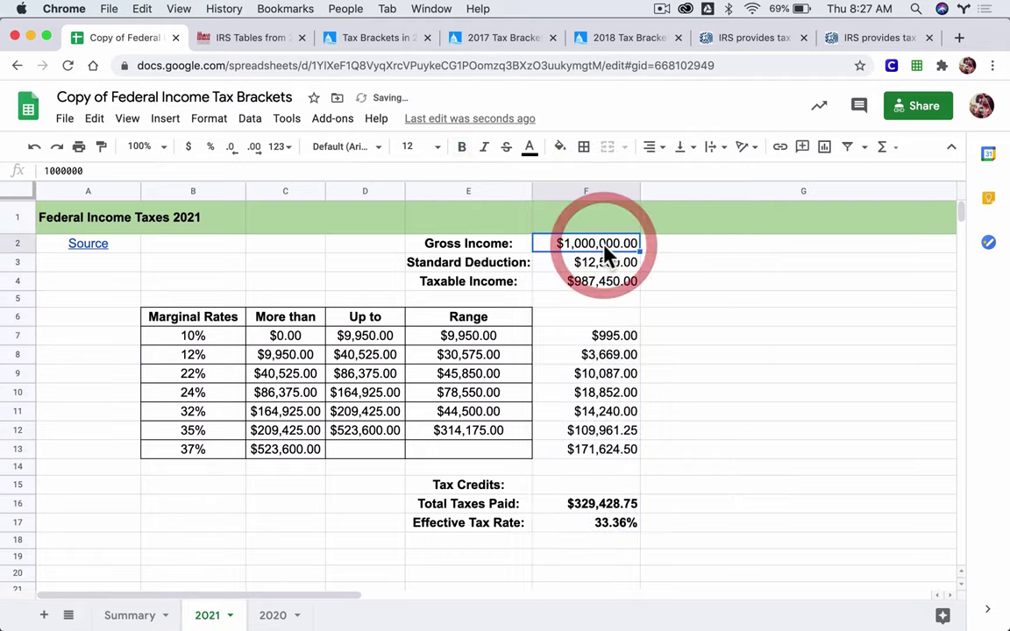
text(=)
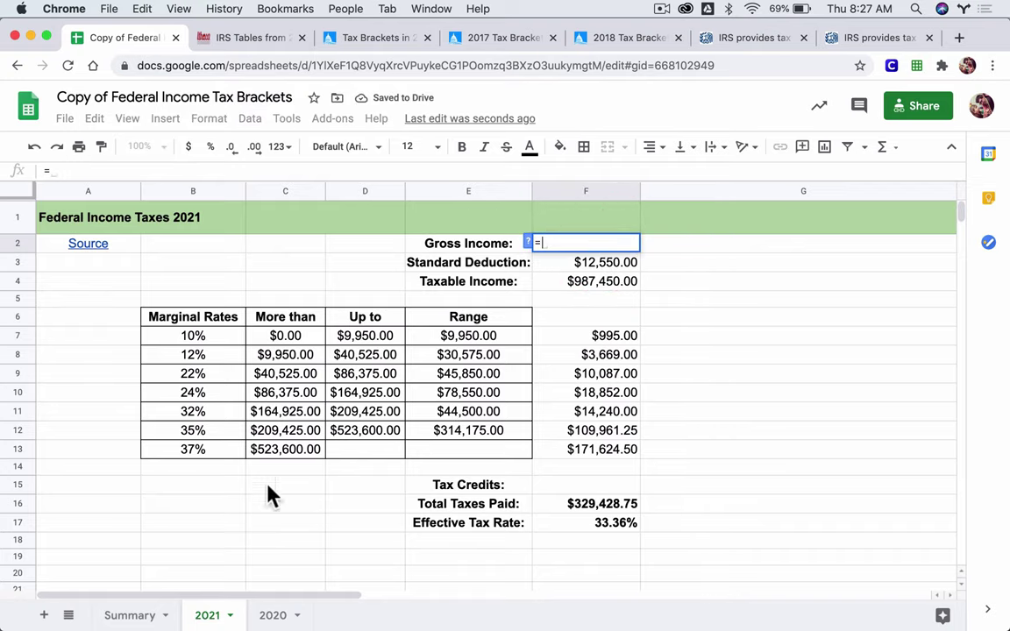
click(133, 614)
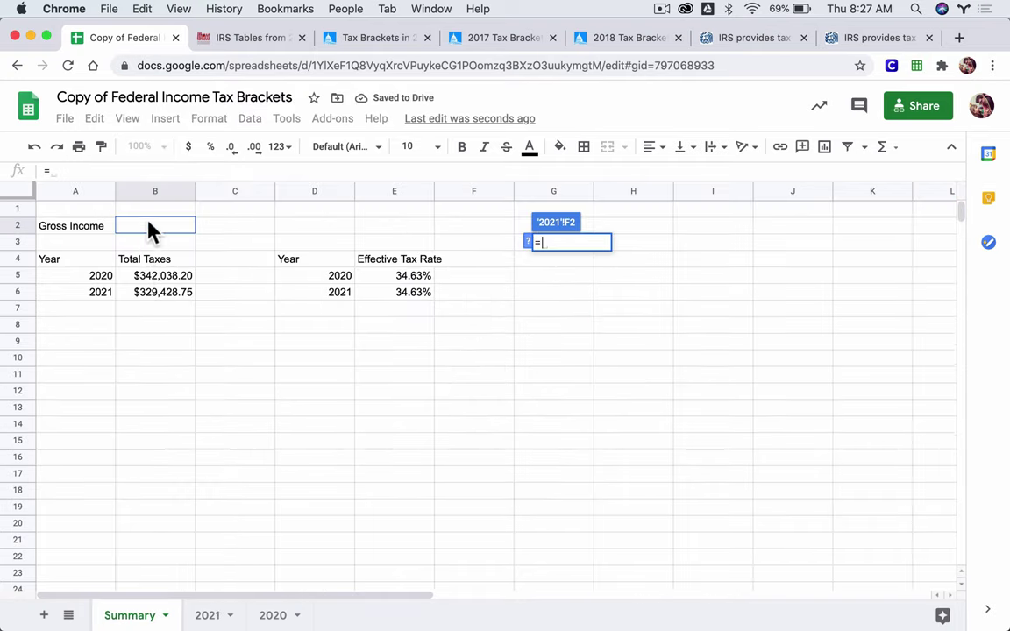
click(149, 227)
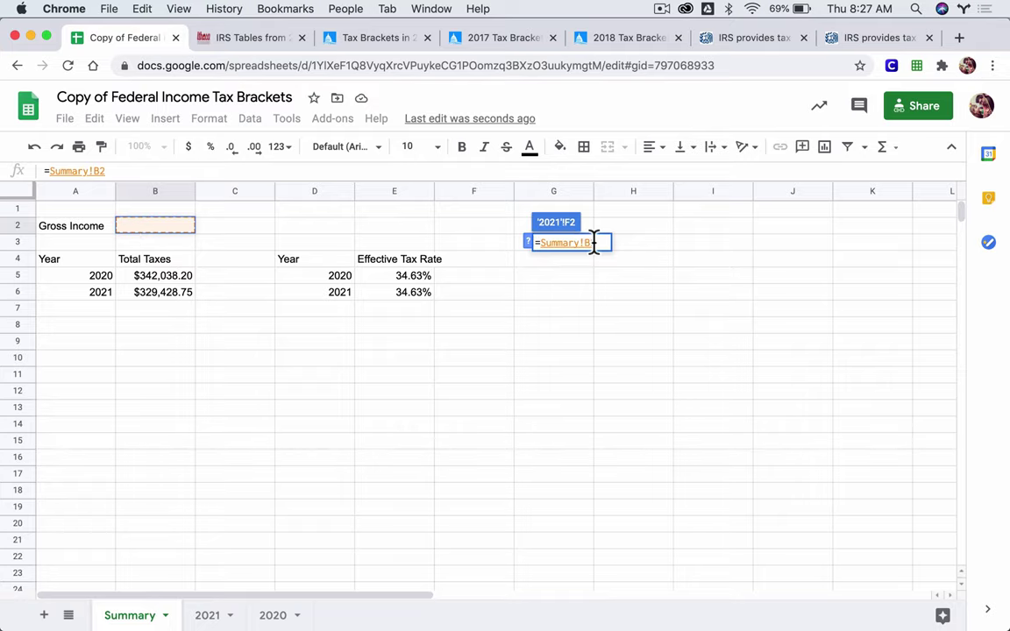
key(Return)
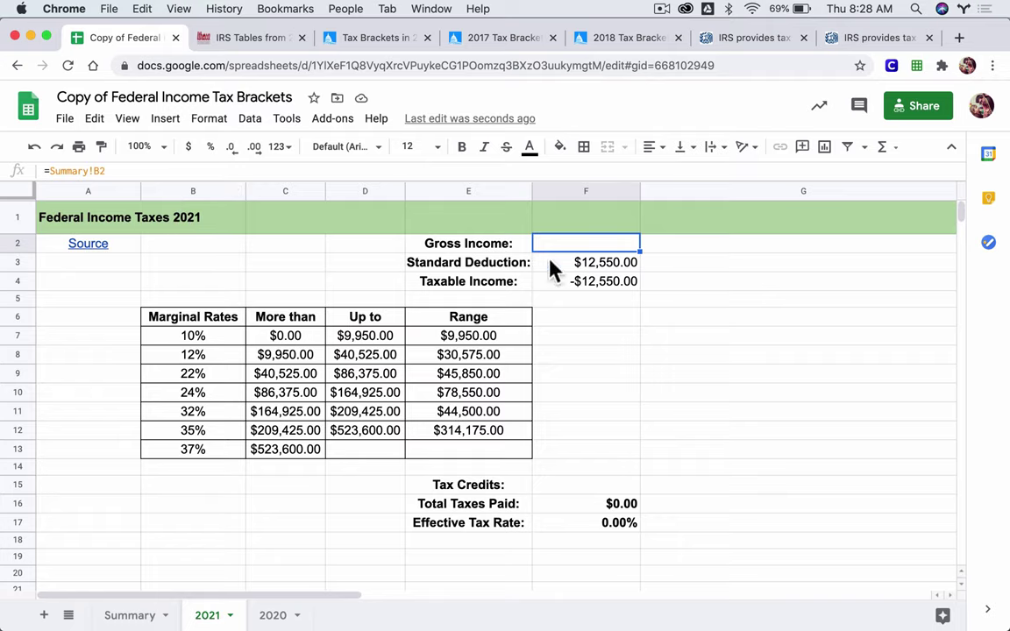
Enter 100,000 as Gross Income in Summary B2 and check the resulting Total Taxes cells
click(136, 614)
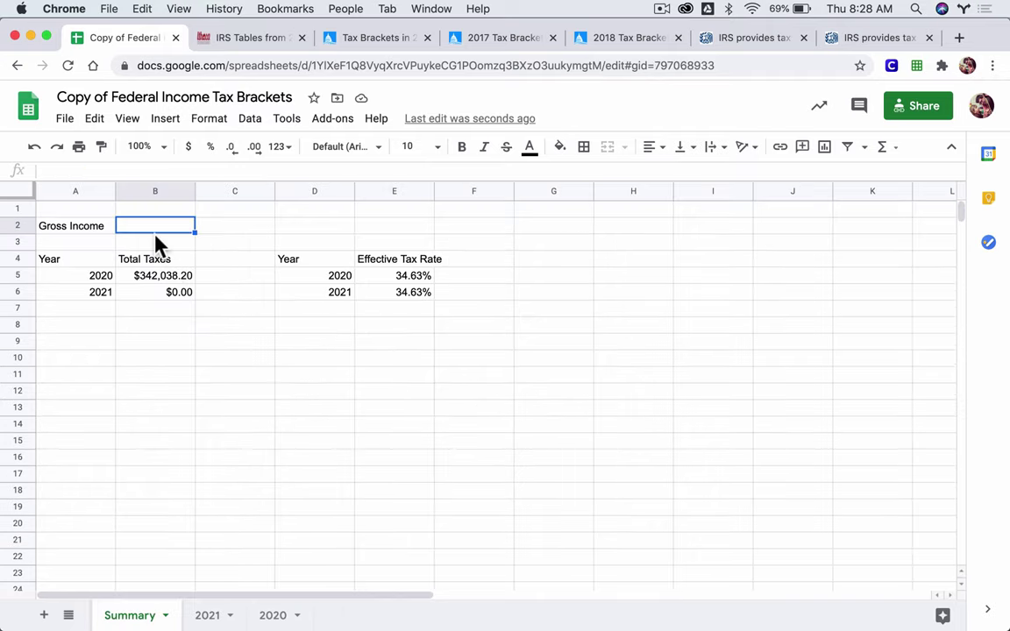
text(100,00)
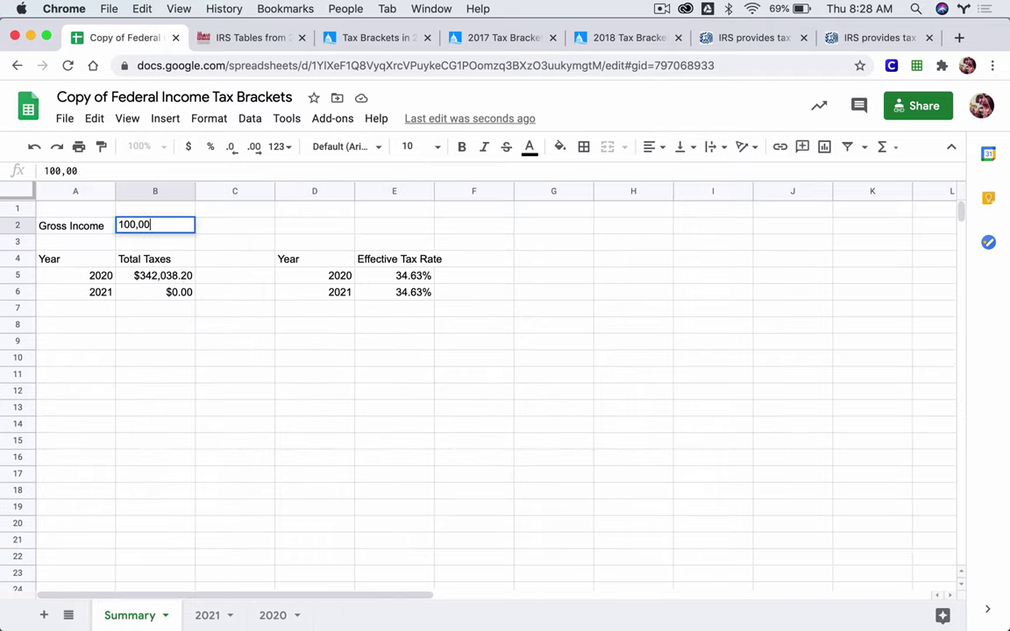
text(0)
key(Return)
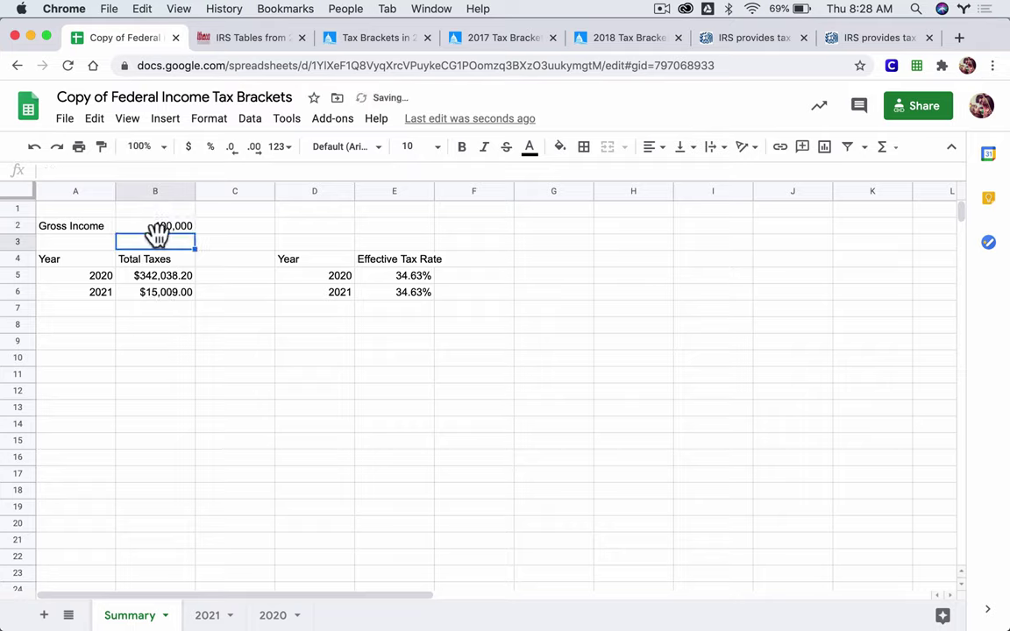
click(163, 294)
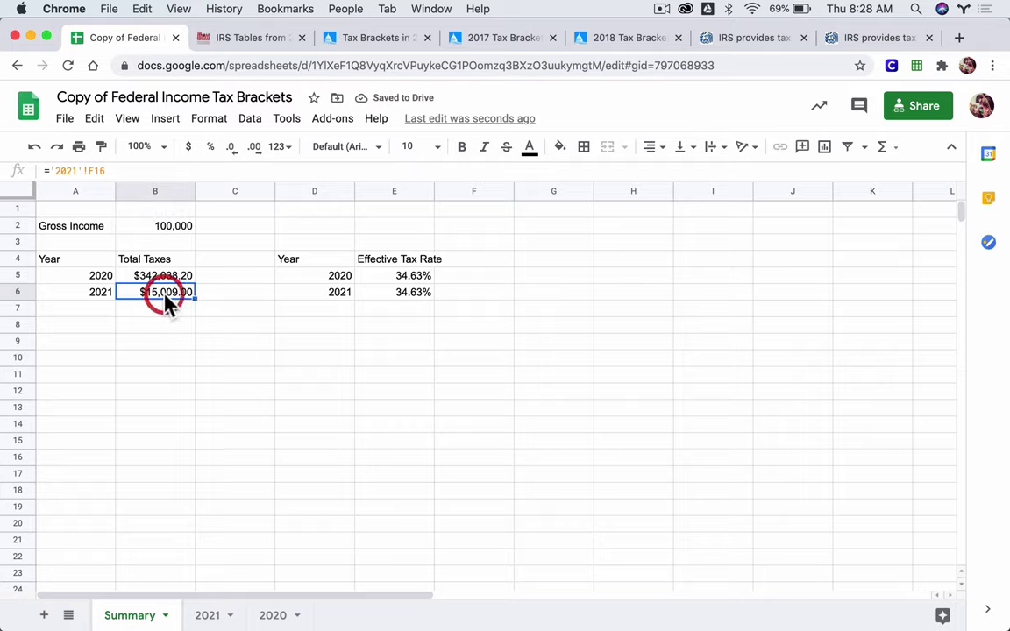
click(159, 278)
click(158, 293)
click(208, 616)
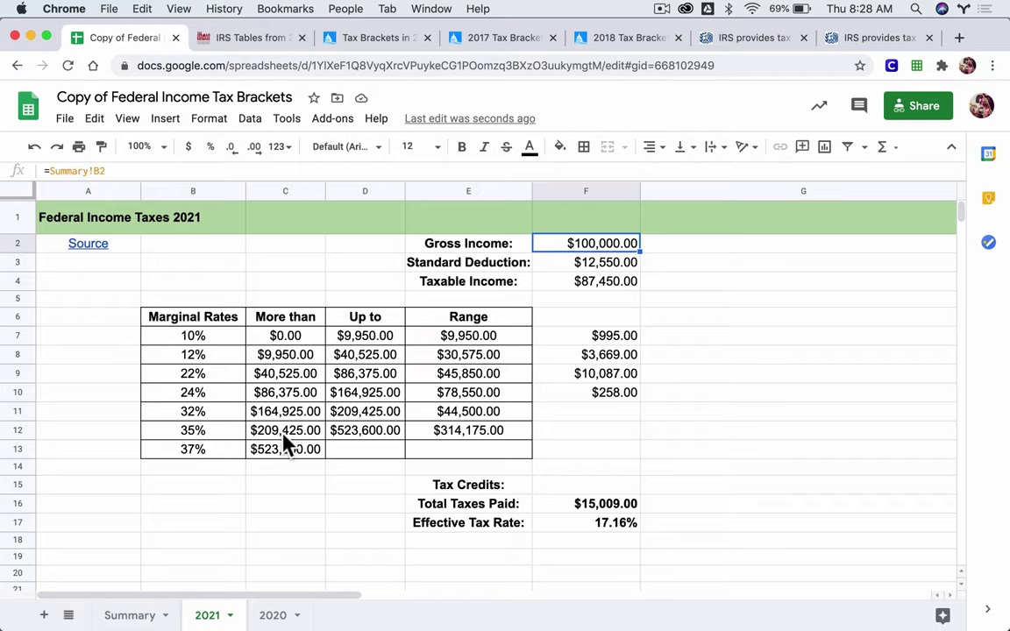
click(132, 615)
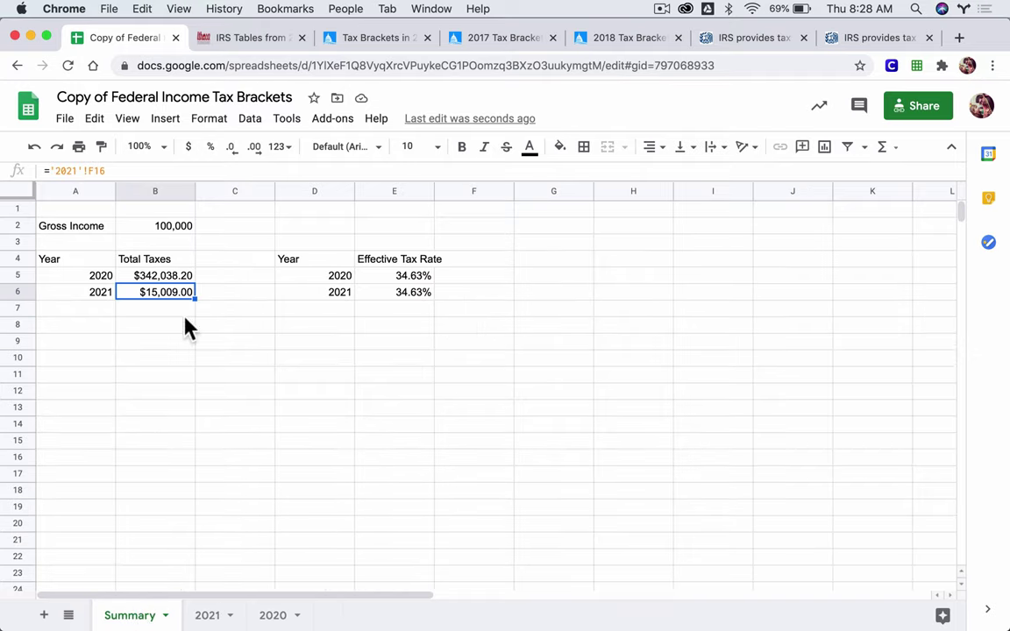
click(156, 277)
click(272, 615)
Make the 2020 sheet's Gross Income in F2 equal Summary!B2, then return to Summary
click(564, 246)
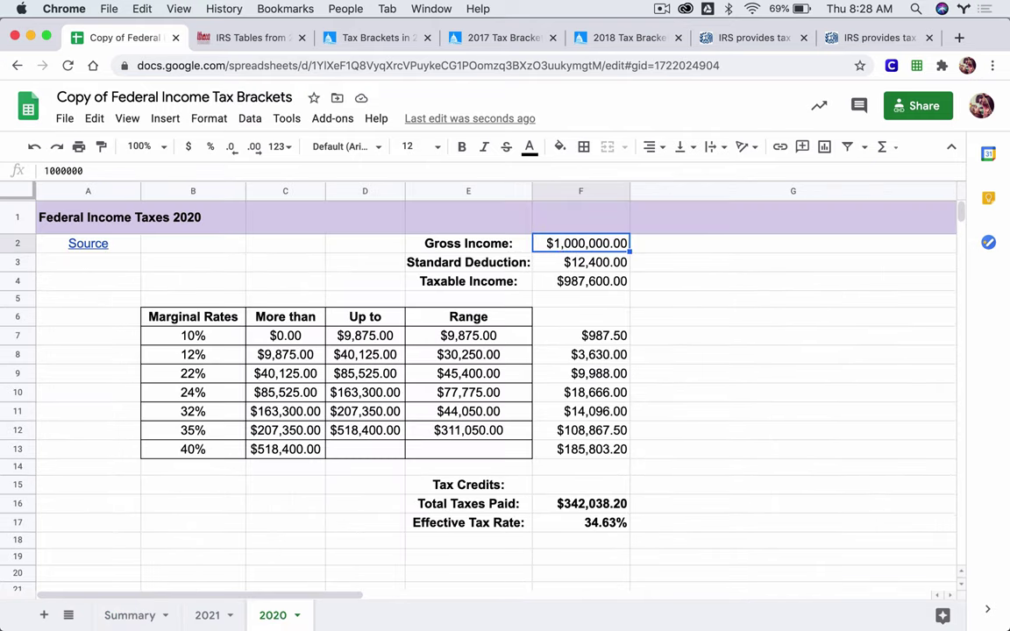
text(=)
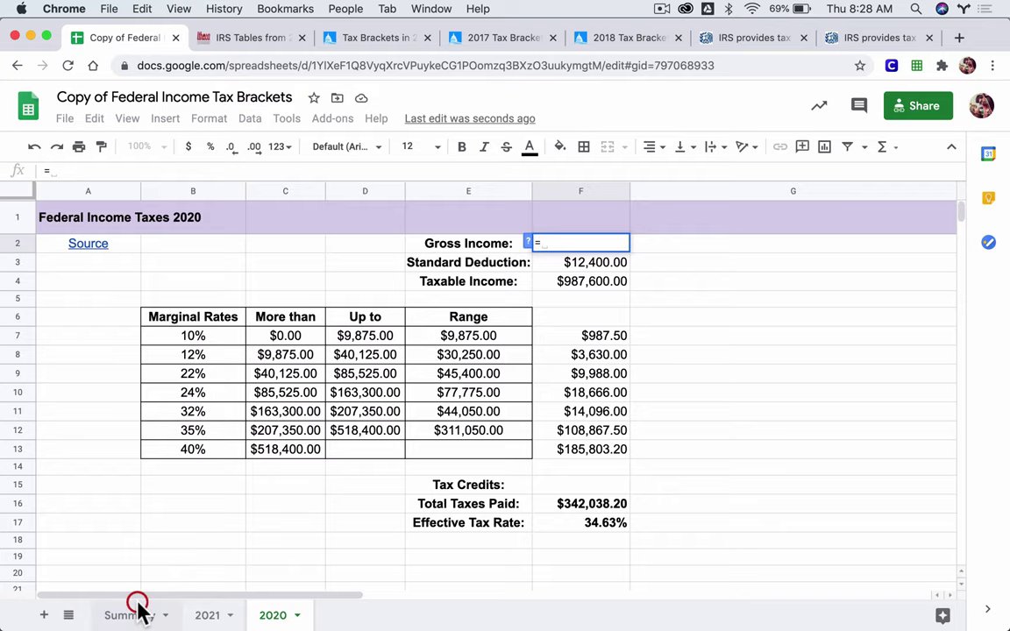
click(133, 612)
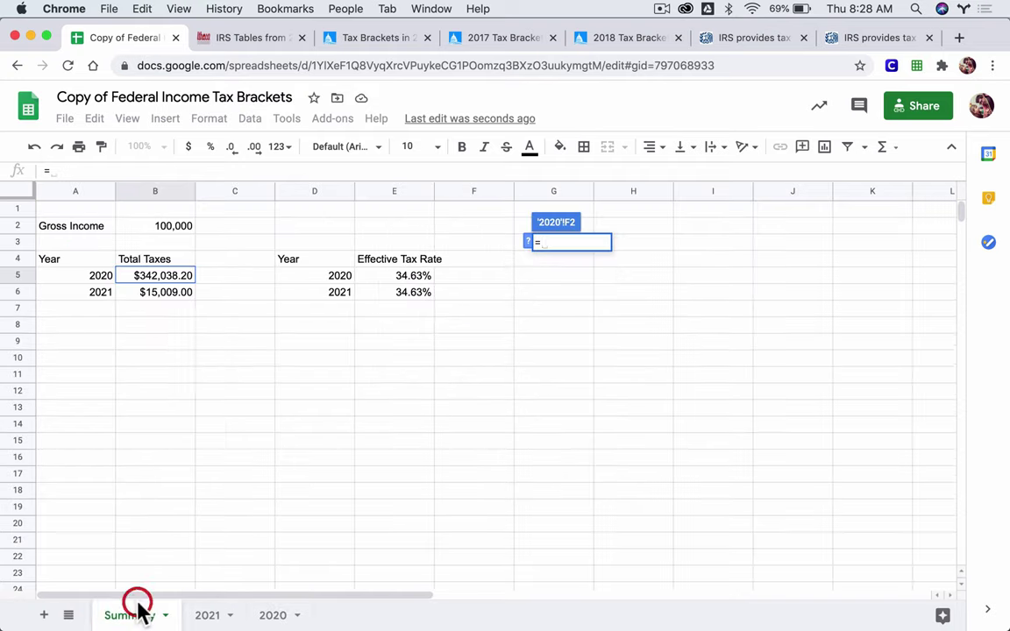
click(168, 230)
key(Return)
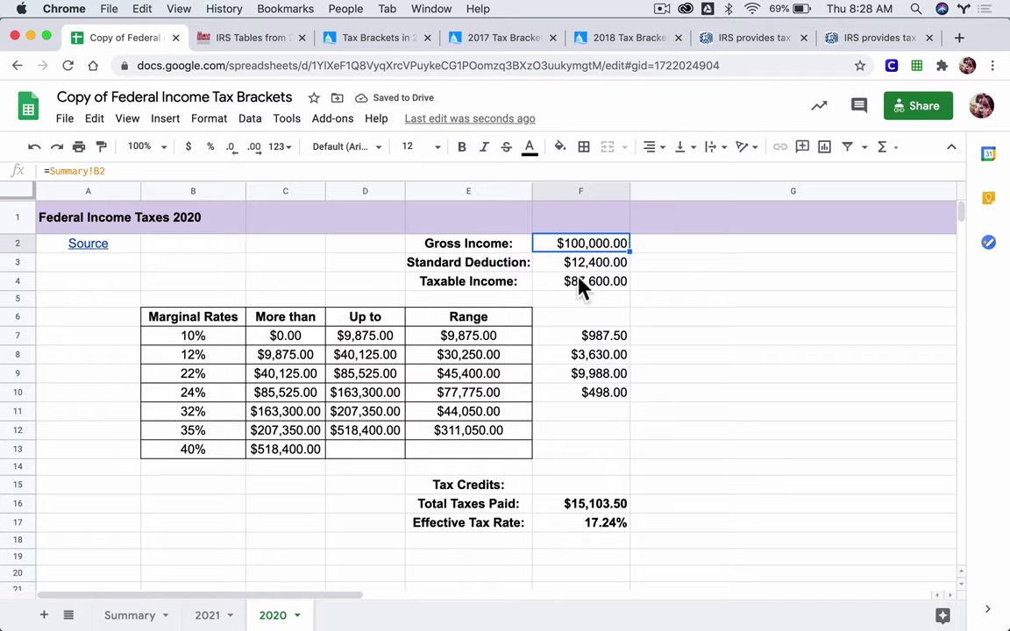
click(127, 614)
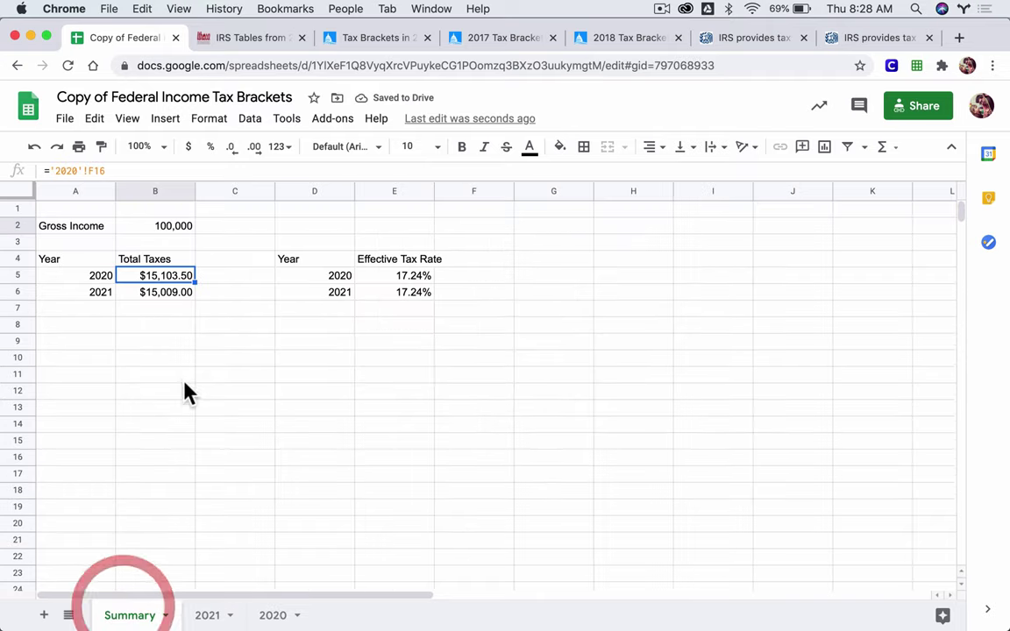
Set Summary Gross Income to 200,000 and check the recalculated effective tax rate
click(154, 294)
key(Up)
key(Up)
key(Up)
key(Up)
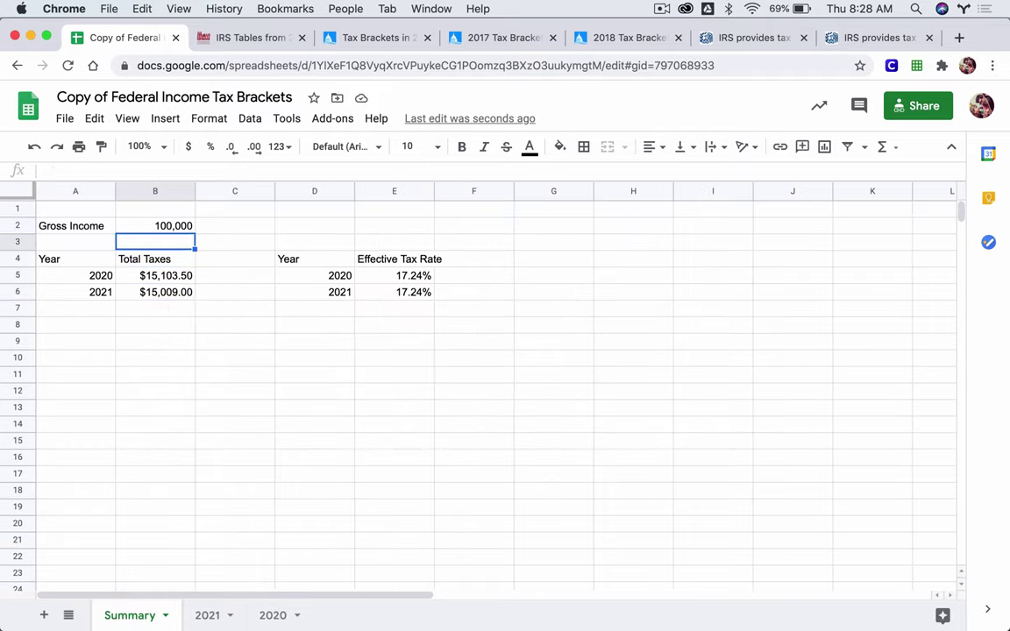
text(200)
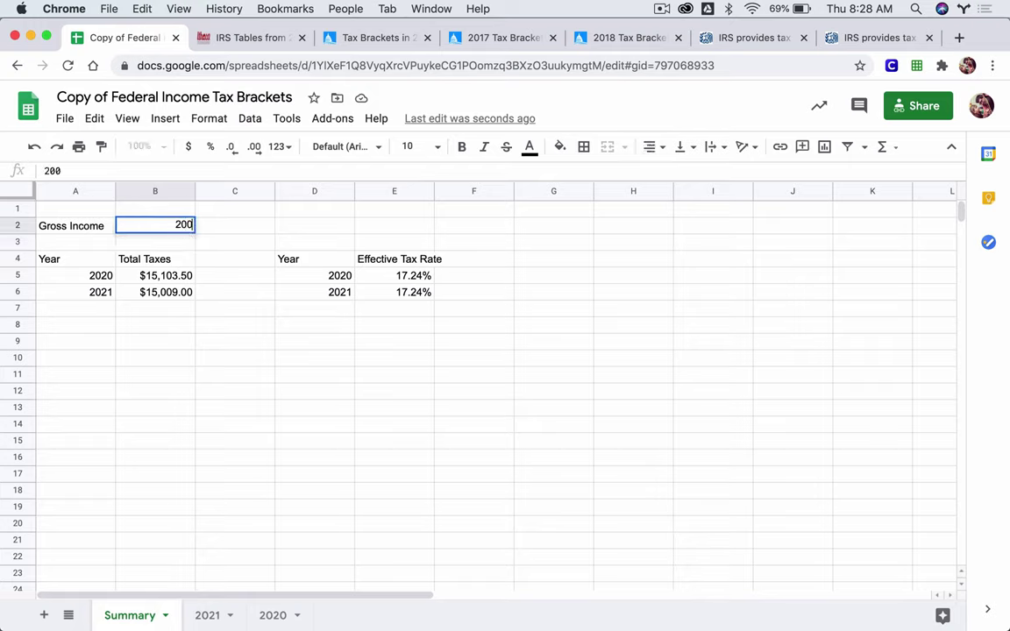
text(,000)
key(Return)
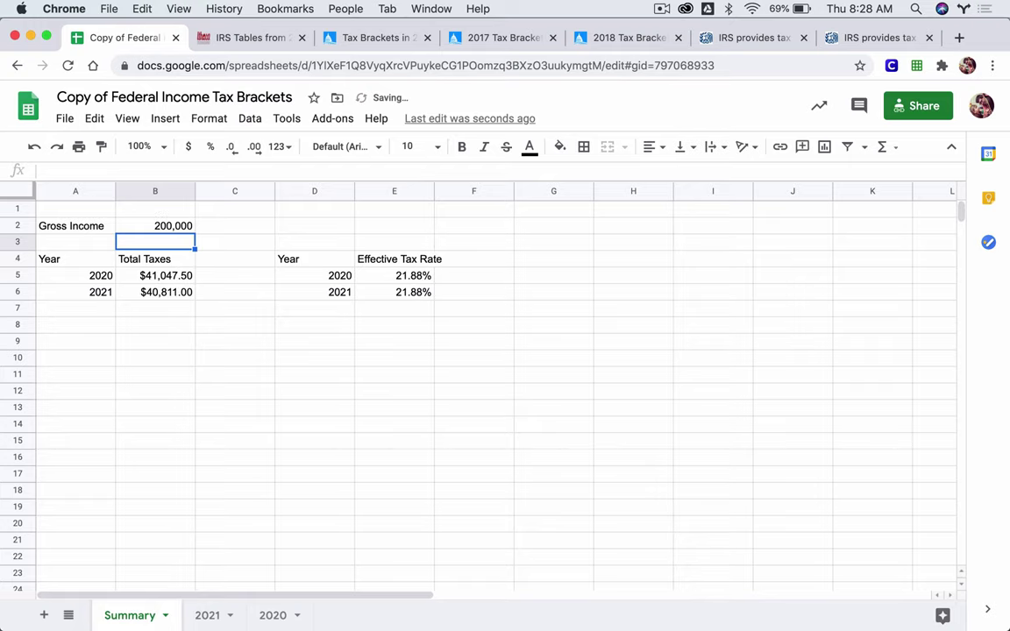
key(Right)
key(Right)
key(Right)
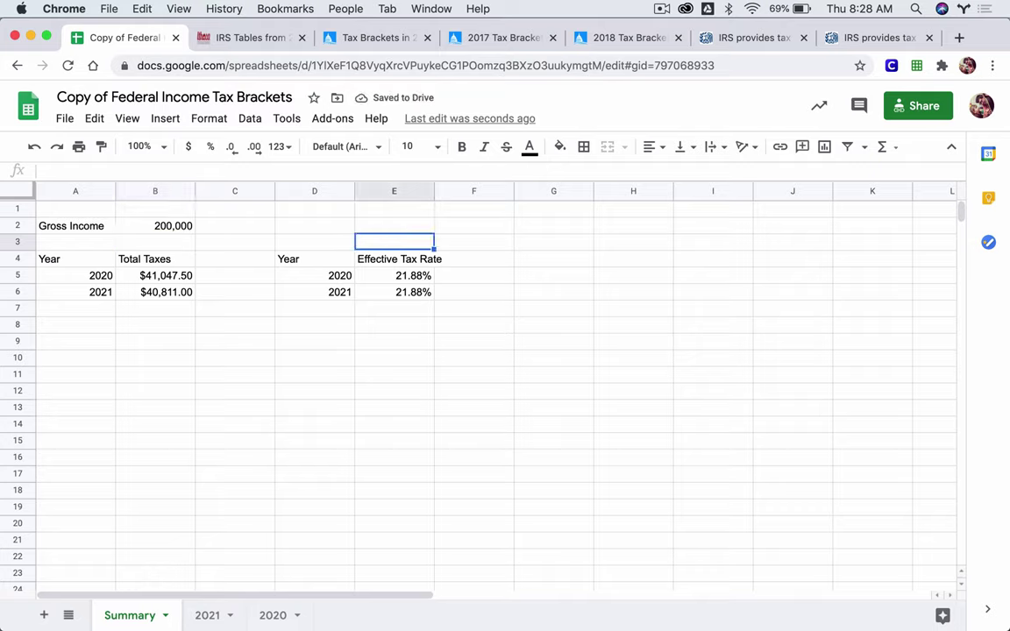
key(Down)
key(Down)
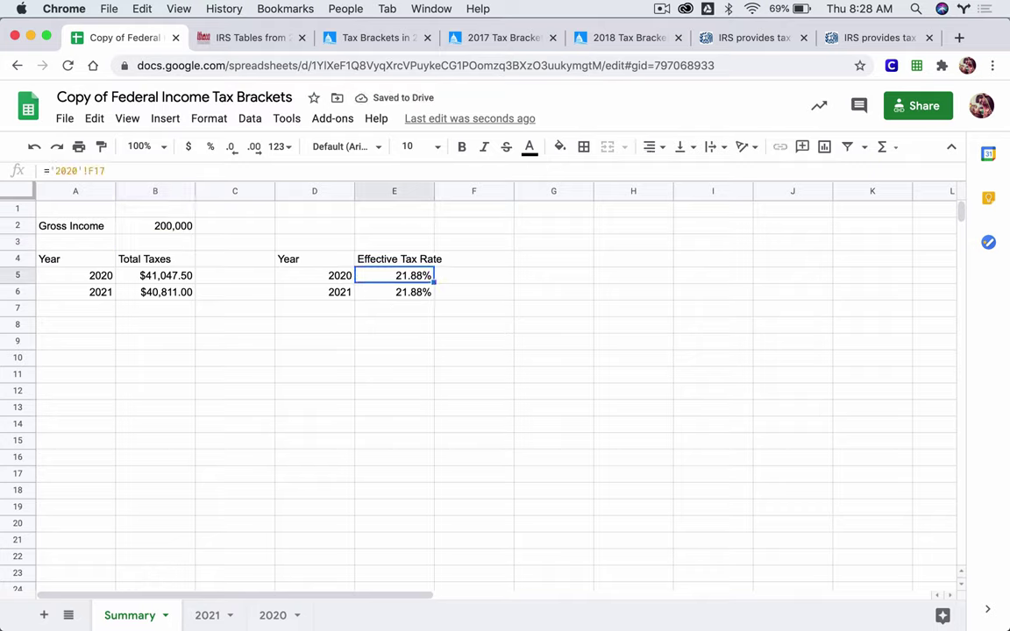
key(Left)
key(Left)
key(Left)
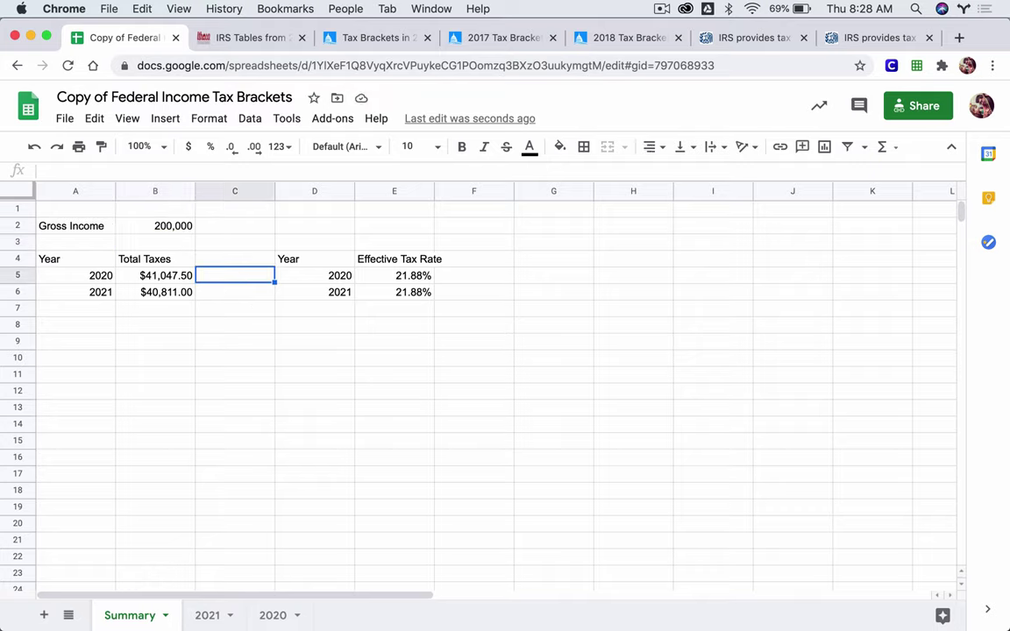
key(Up)
key(Up)
key(Up)
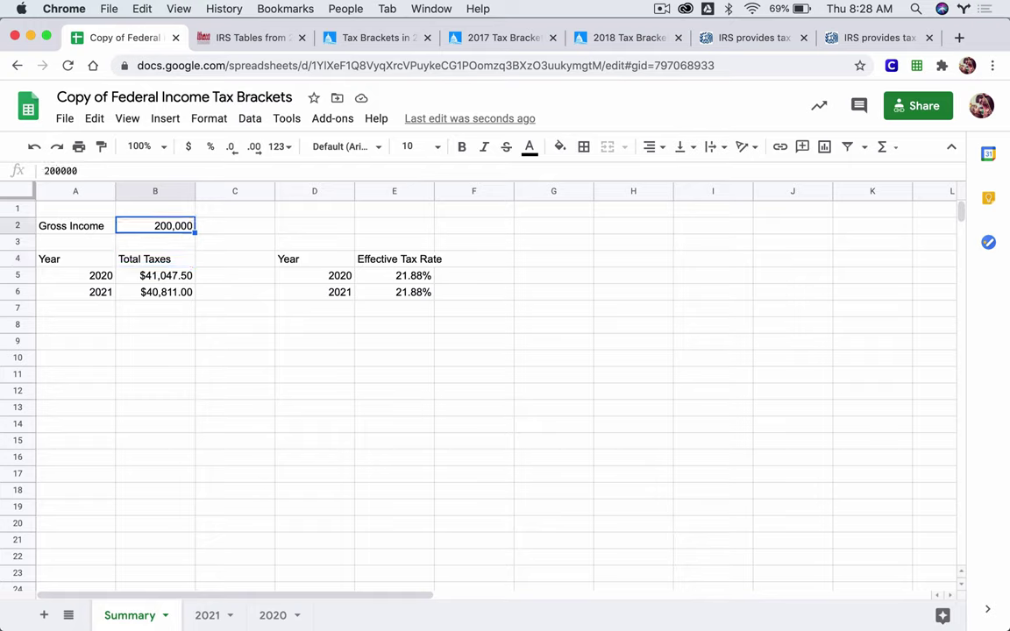
Review the 2020 and 2021 Total Taxes and Effective Tax Rate formulas
key(Down)
key(Down)
key(Down)
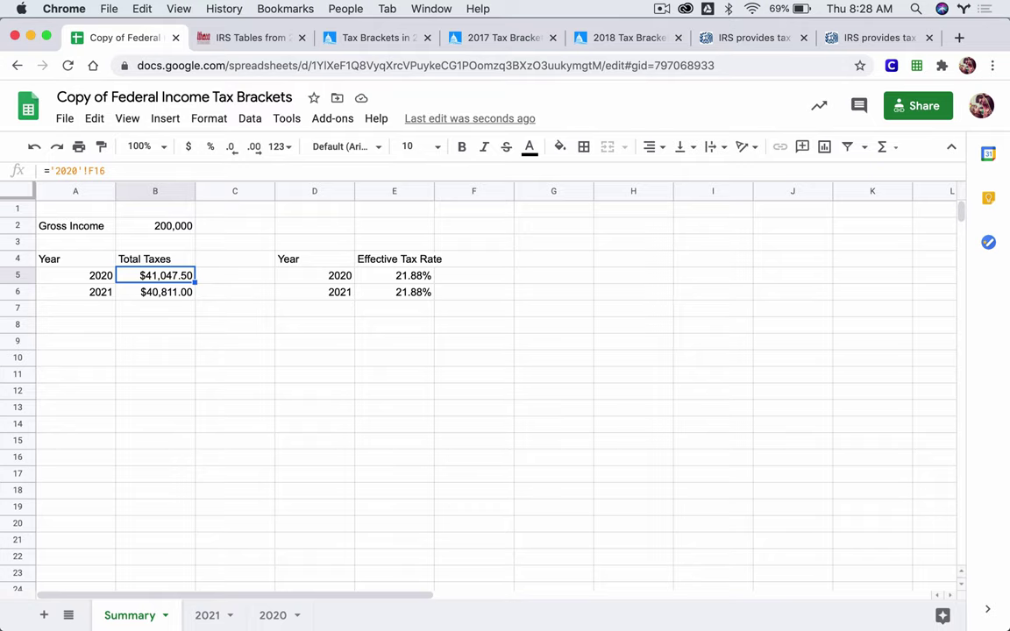
key(Down)
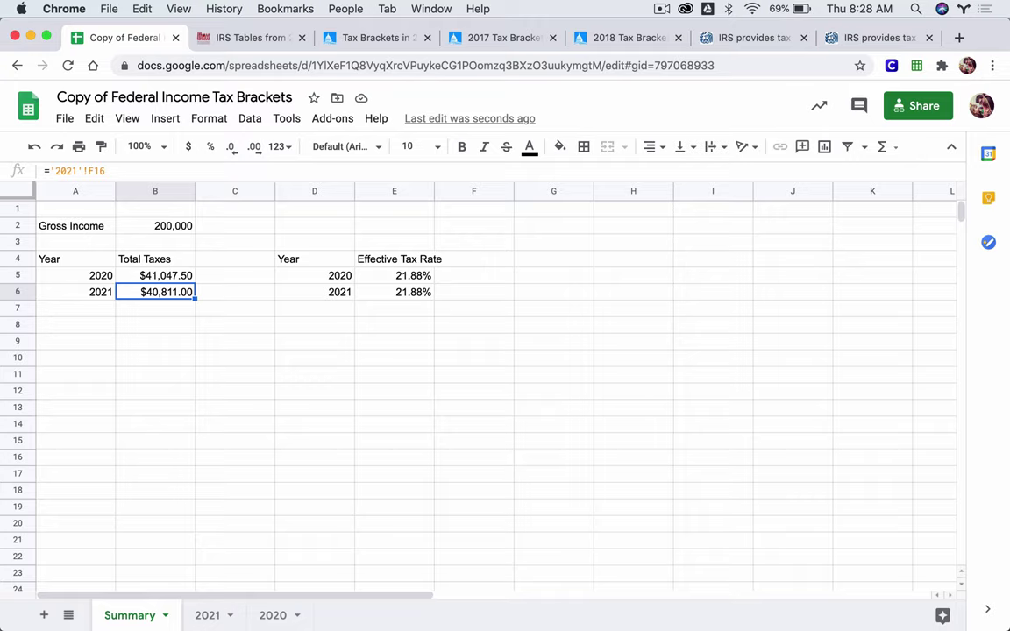
click(155, 275)
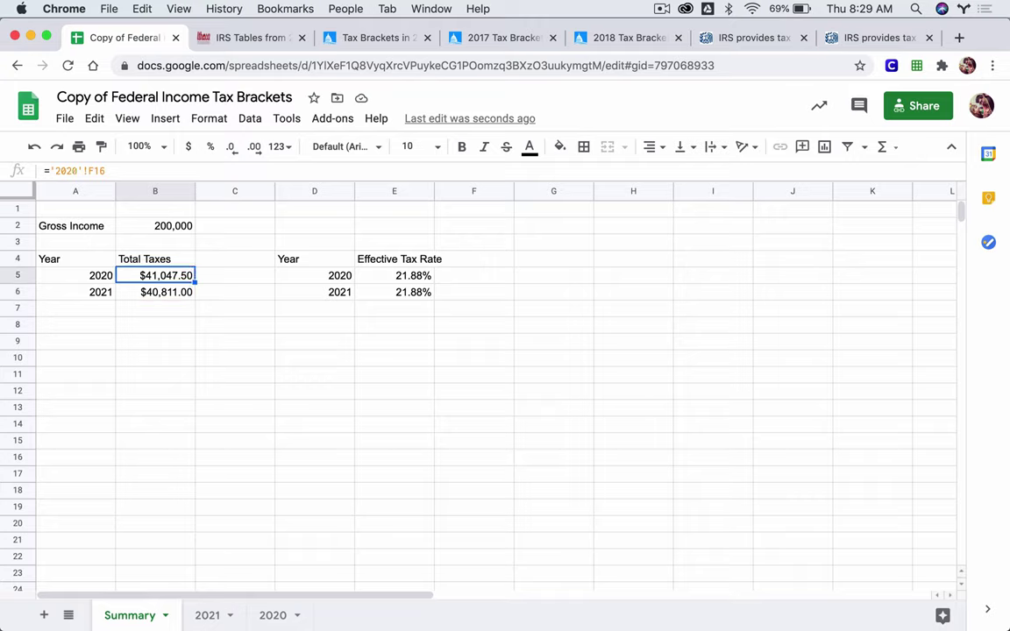
click(394, 275)
click(394, 292)
key(Up)
key(Up)
key(Up)
key(Up)
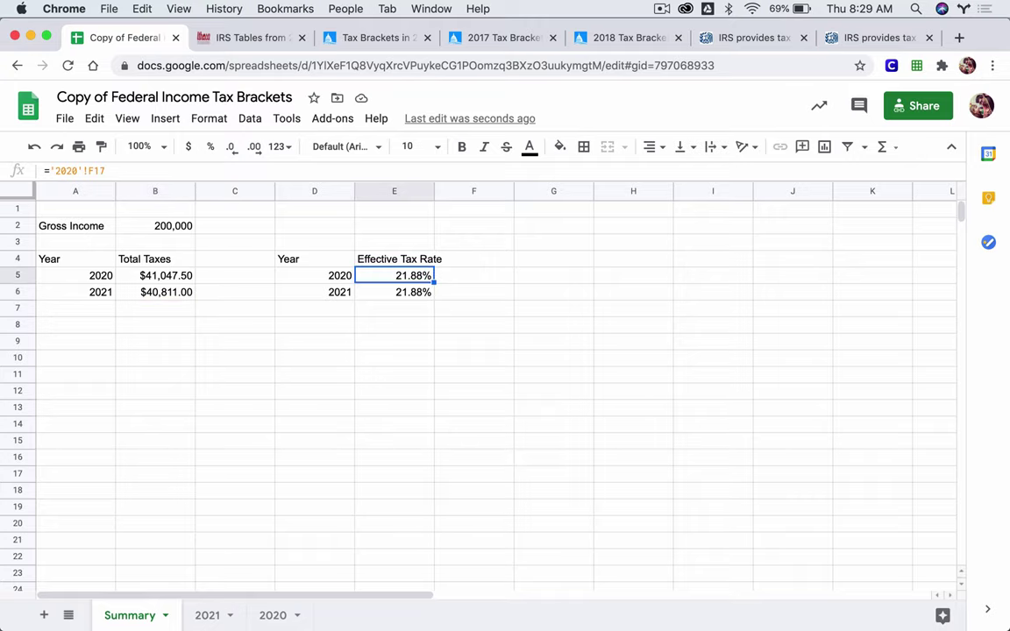
key(Left)
key(Left)
key(Left)
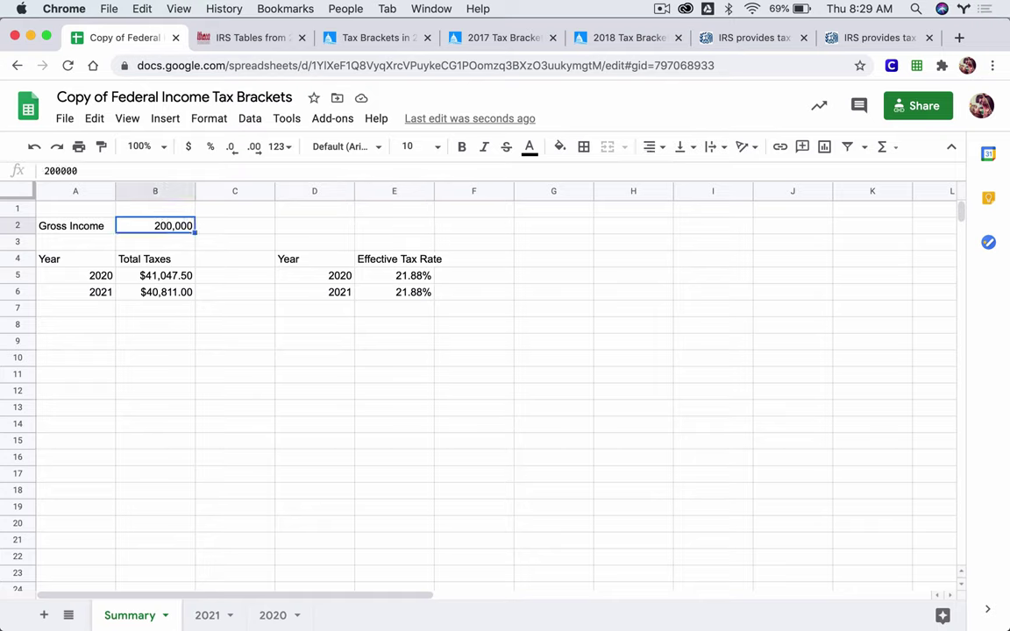
Change Gross Income to 50,000, giving taxes of $4,314.50 and $4,295.00 at 11.47%
text(50,000)
key(Return)
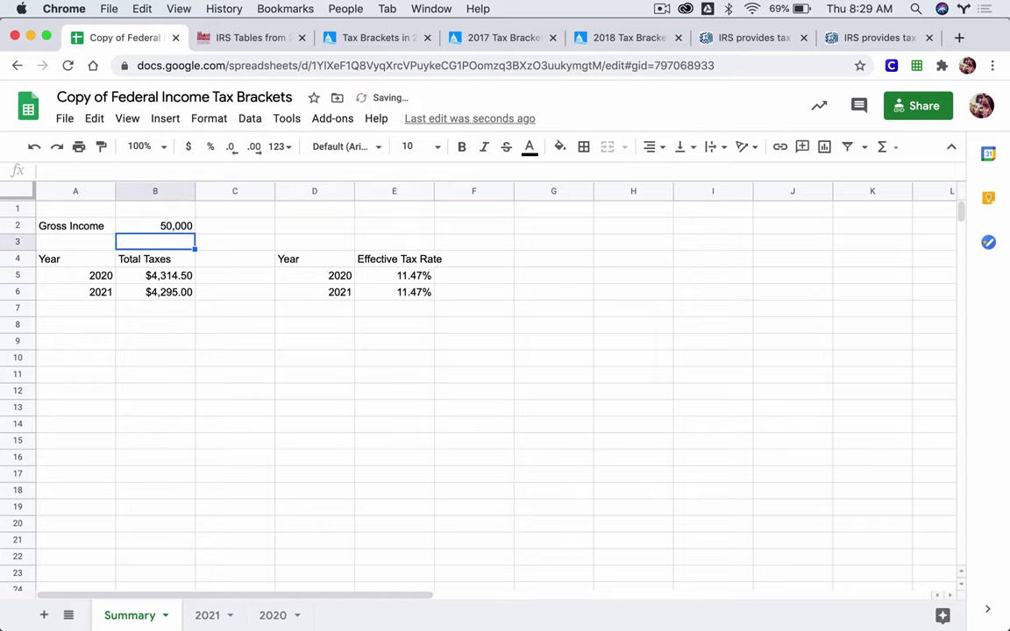
click(155, 275)
key(Down)
key(Up)
key(Right)
key(Right)
key(Right)
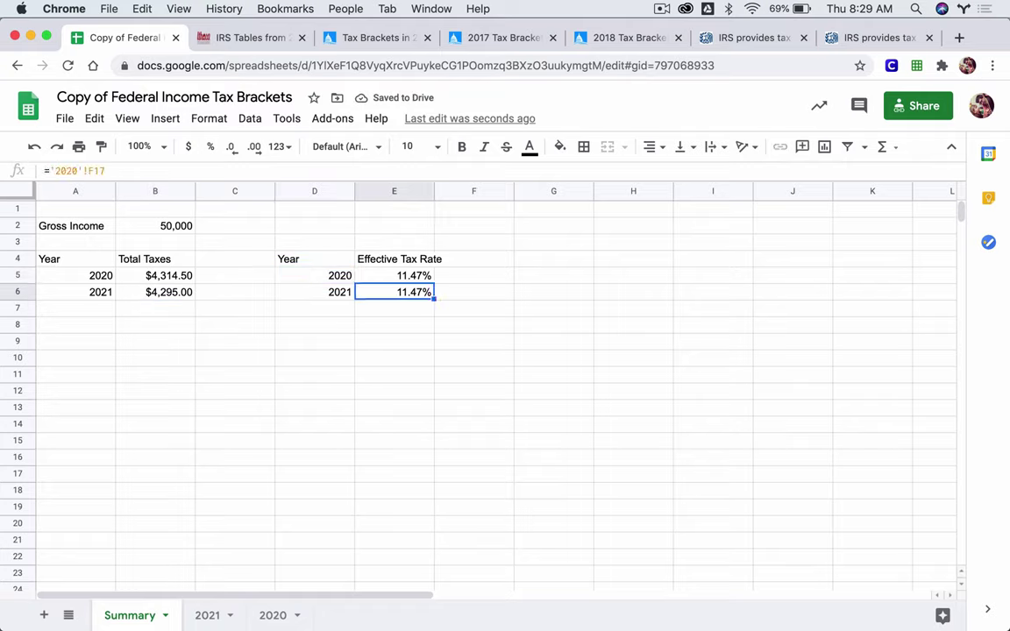
key(Left)
key(Left)
key(Left)
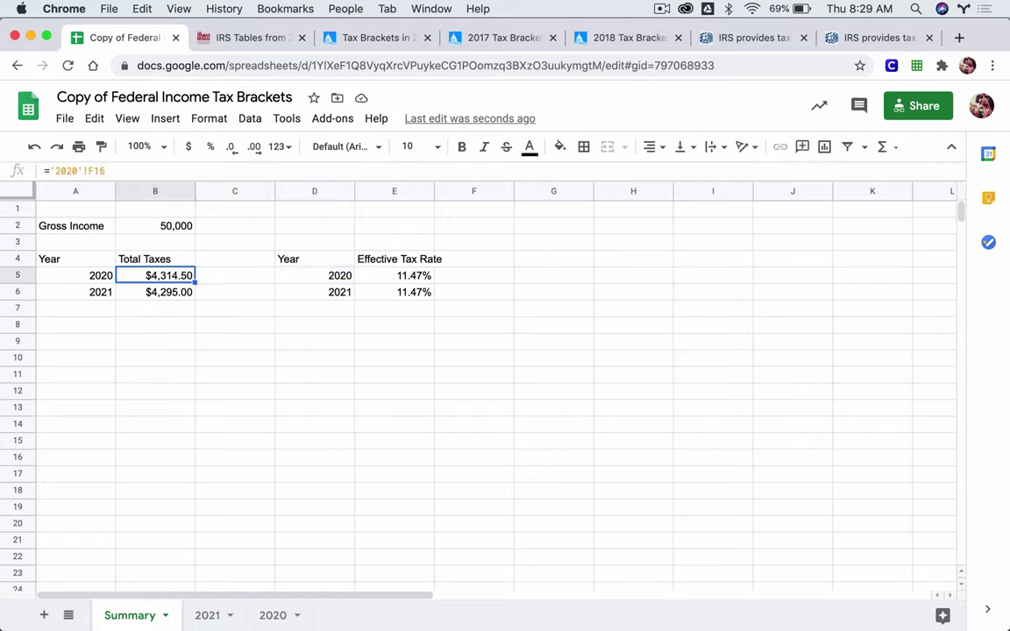
key(Up)
key(Up)
key(Up)
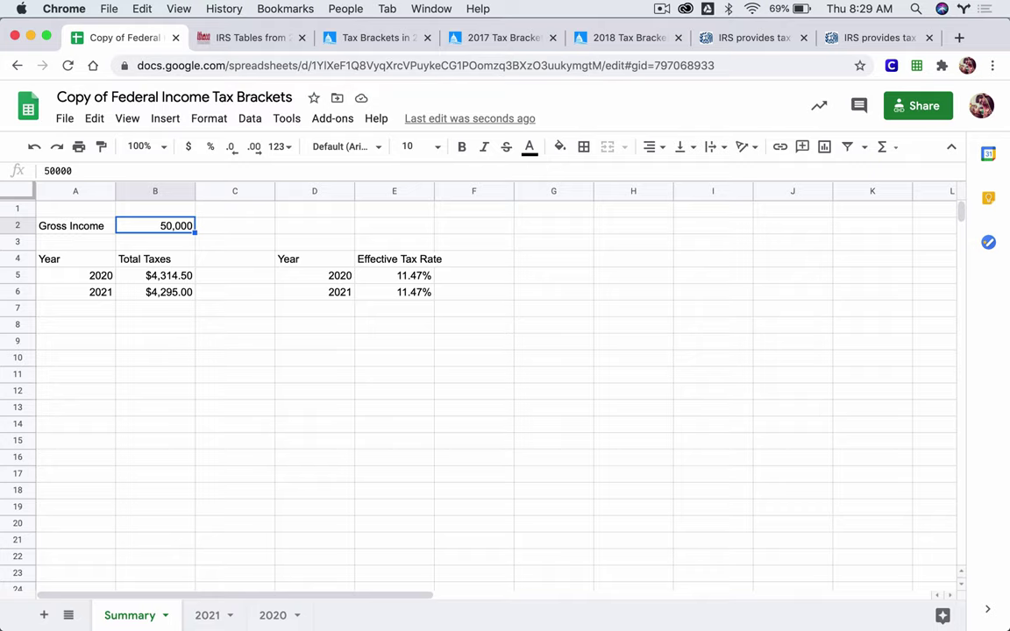
key(Down)
key(Down)
key(Down)
key(Right)
key(Right)
key(Right)
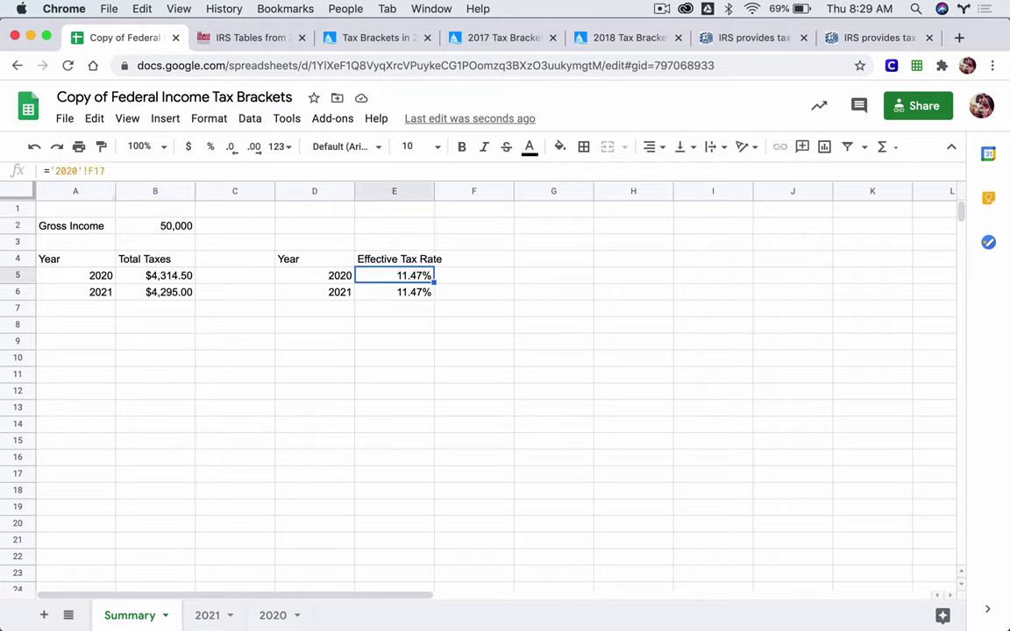
key(Left)
key(Left)
key(Left)
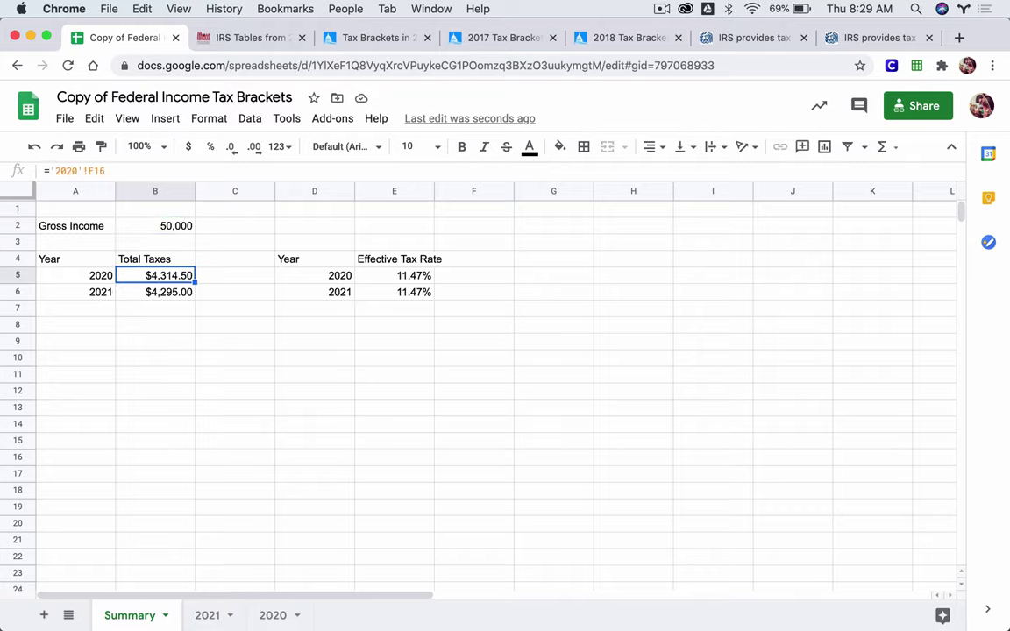
click(155, 225)
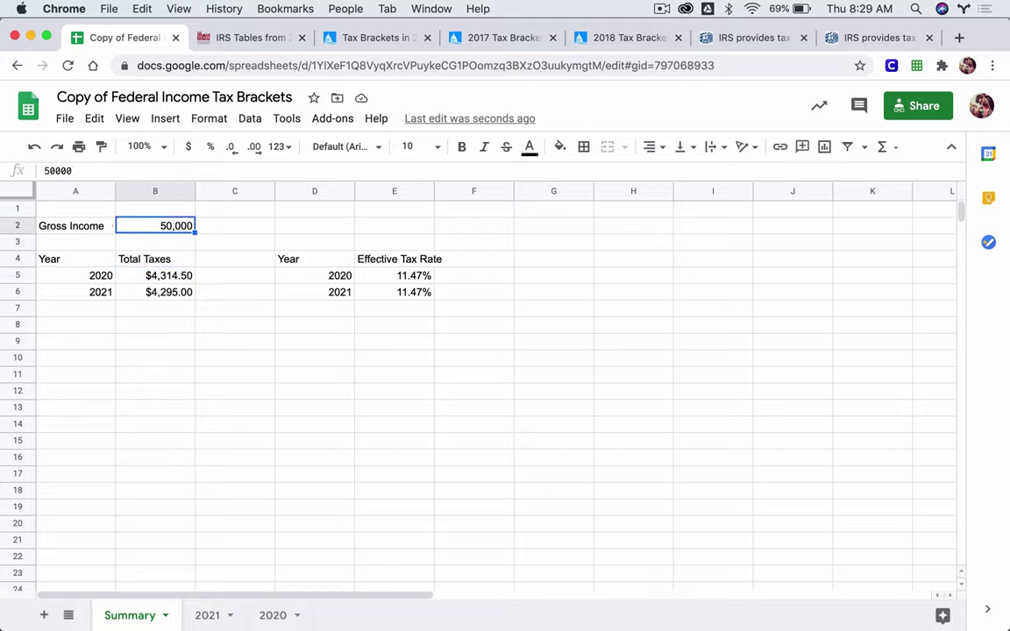